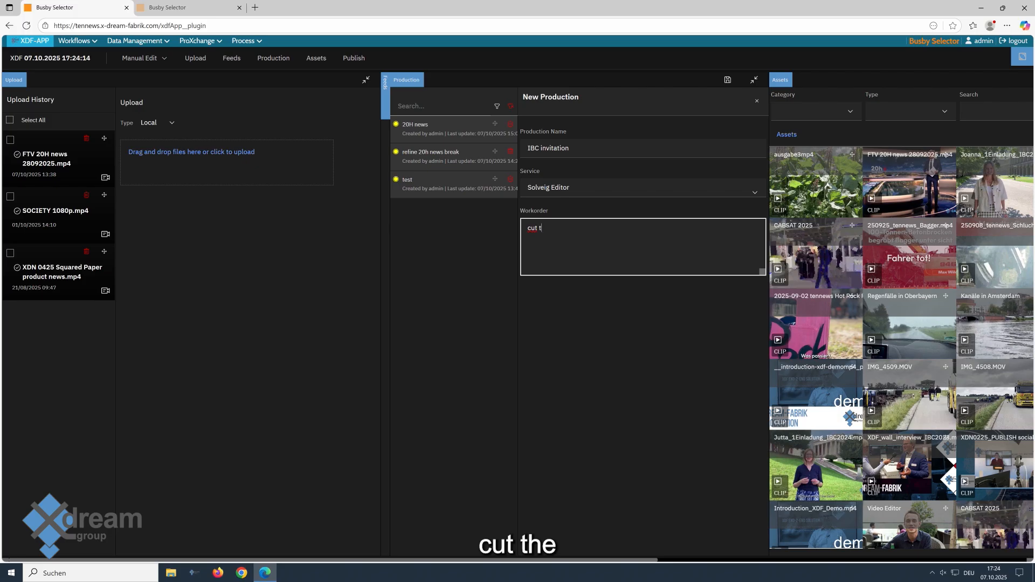
Complete the work order as "cut the master invite" and save the new IBC invitation production
{"action": "type", "text": "he master invite"}
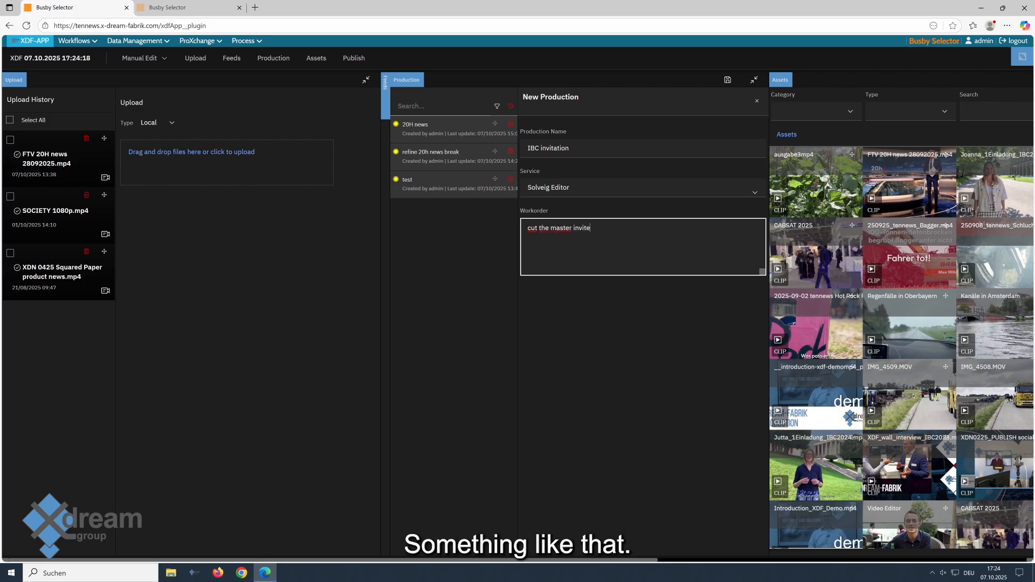
{"action": "left_click", "coordinate": [728, 80]}
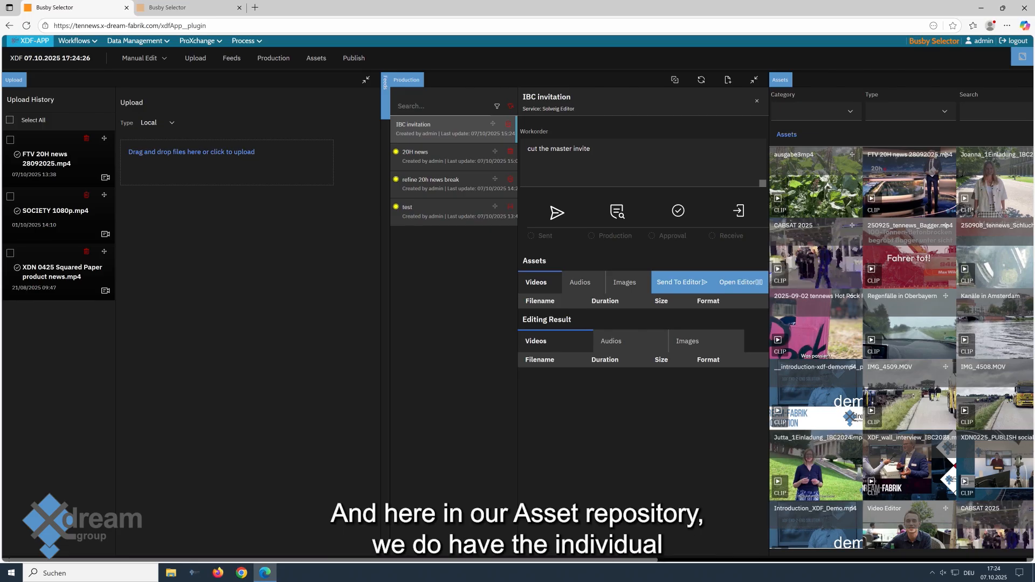
Add the three speakers' IBC 2024 invitation clips from the asset repository to the production's videos
{"action": "left_click_drag", "start_coordinate": [448, 560], "coordinate": [652, 539]}
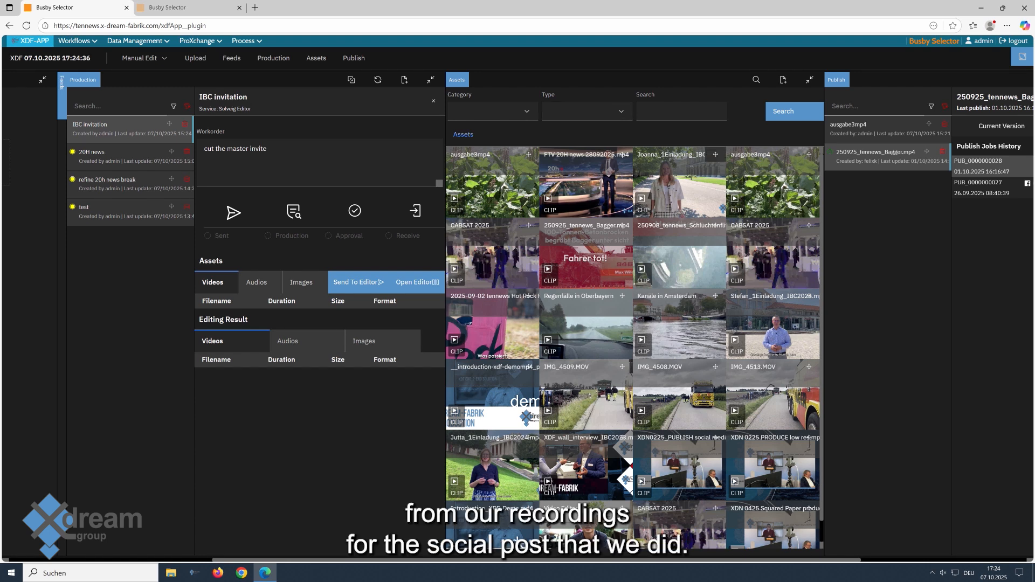
{"action": "left_click_drag", "start_coordinate": [716, 154], "coordinate": [258, 297]}
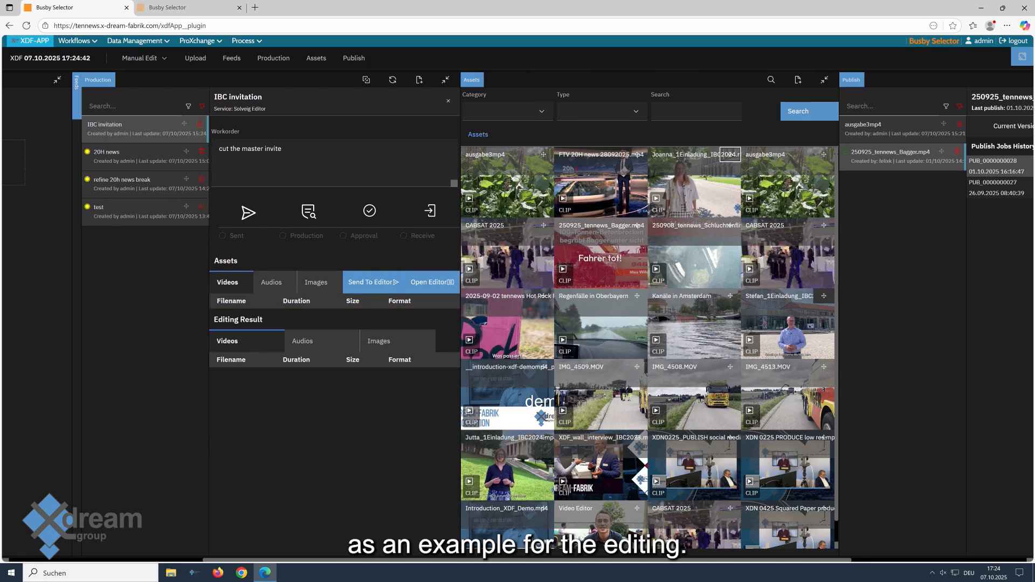
{"action": "left_click_drag", "start_coordinate": [824, 296], "coordinate": [329, 338]}
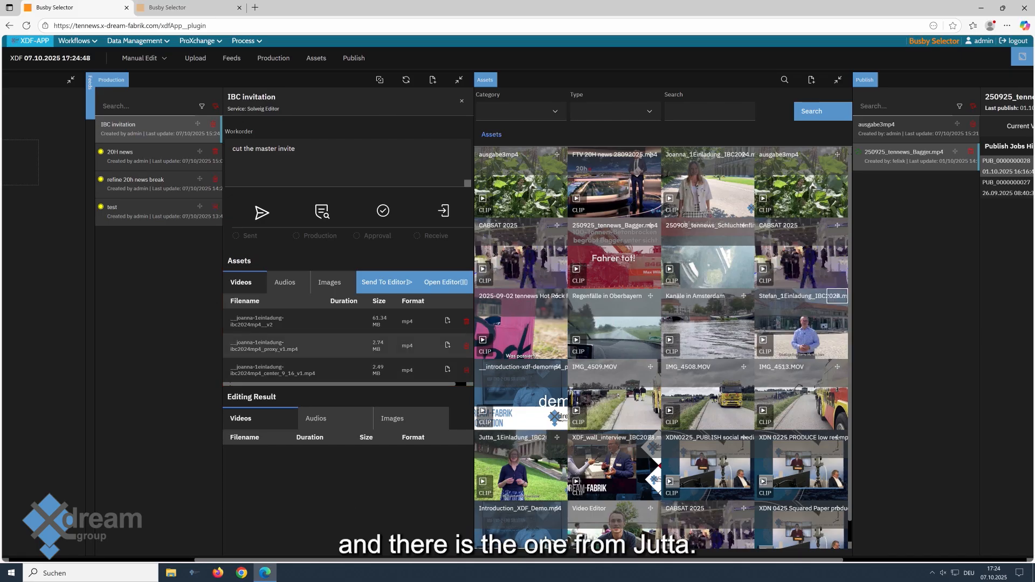
{"action": "left_click_drag", "start_coordinate": [557, 437], "coordinate": [324, 394]}
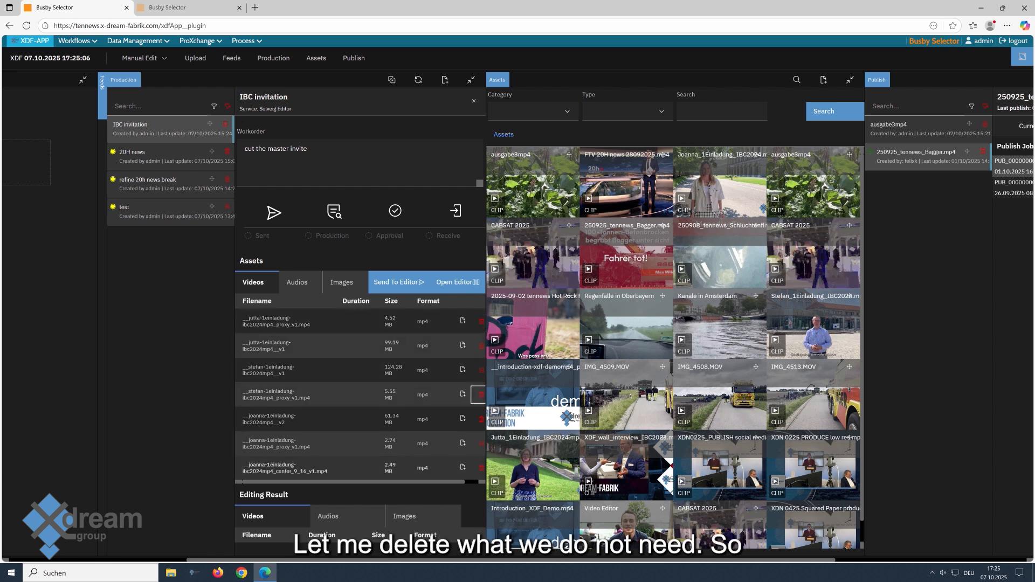
Send the production's videos to the editor and open the online video editor in a maximized window
{"action": "left_click_drag", "start_coordinate": [452, 482], "coordinate": [467, 482]}
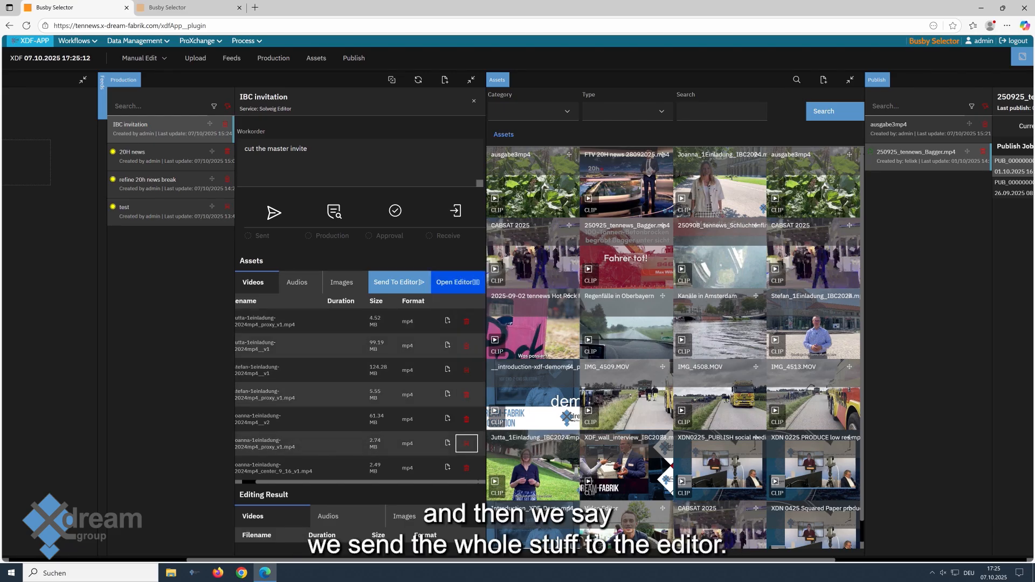
{"action": "left_click", "coordinate": [400, 283]}
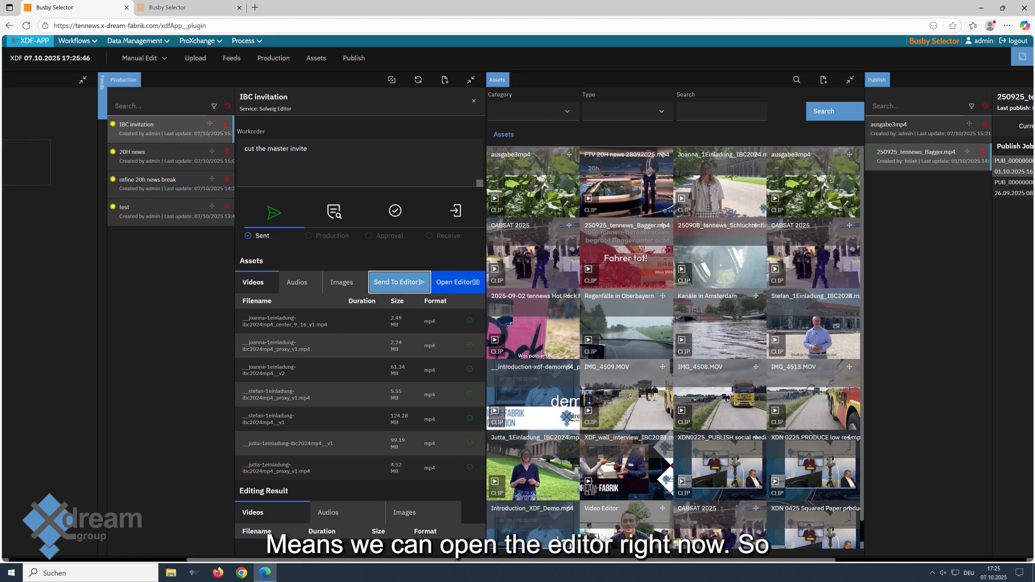
{"action": "left_click", "coordinate": [457, 282]}
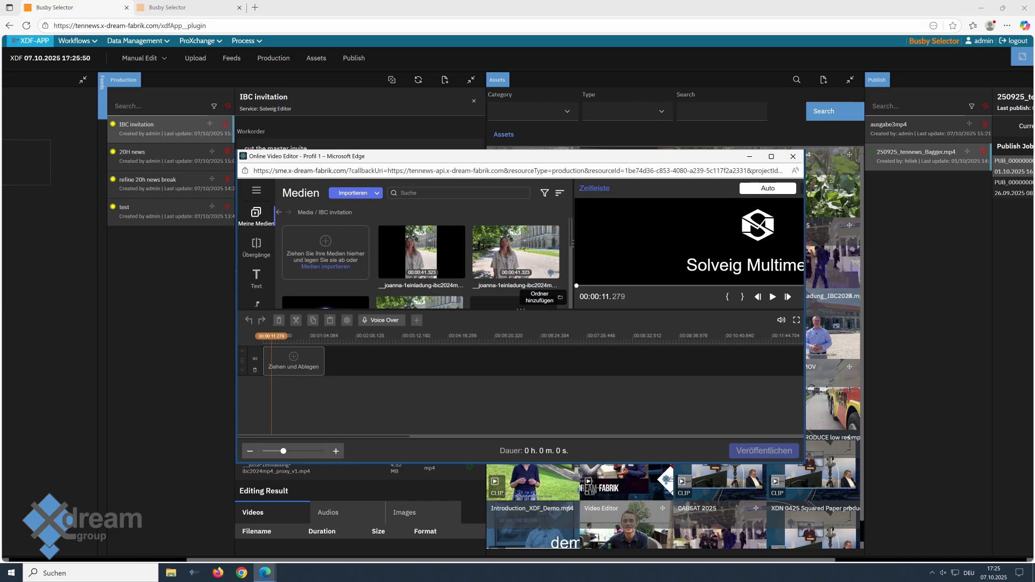
{"action": "left_click", "coordinate": [771, 156]}
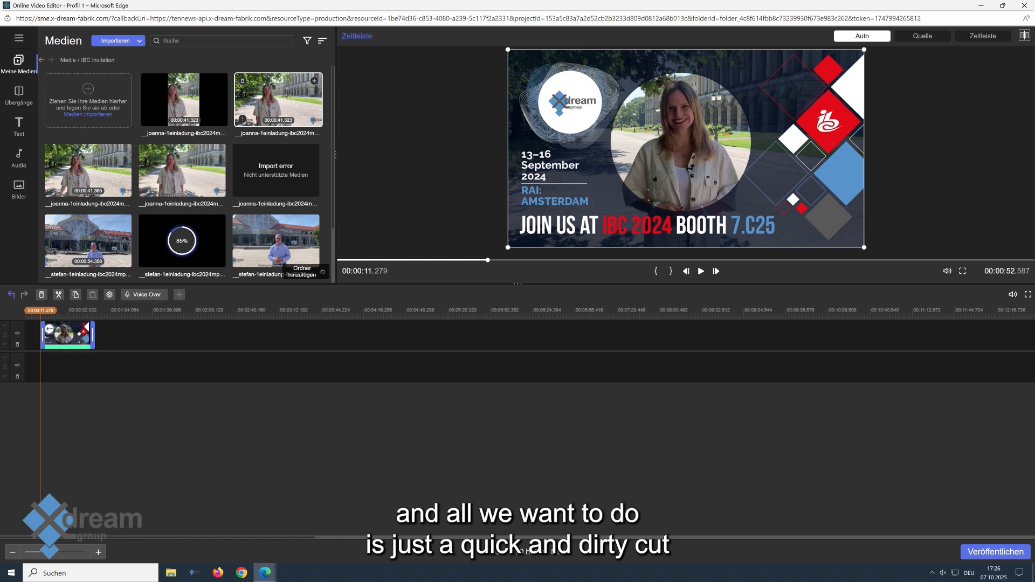
Move the first invitation clip to the start of the timeline and shorten its end to about 28.6 seconds
{"action": "left_click_drag", "start_coordinate": [67, 334], "coordinate": [24, 334]}
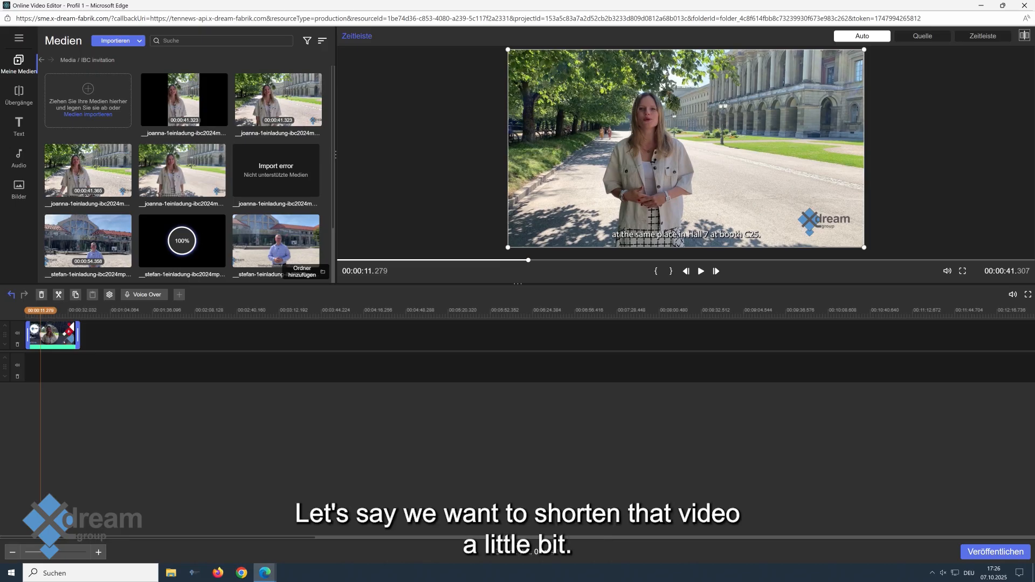
{"action": "left_click_drag", "start_coordinate": [78, 334], "coordinate": [61, 335]}
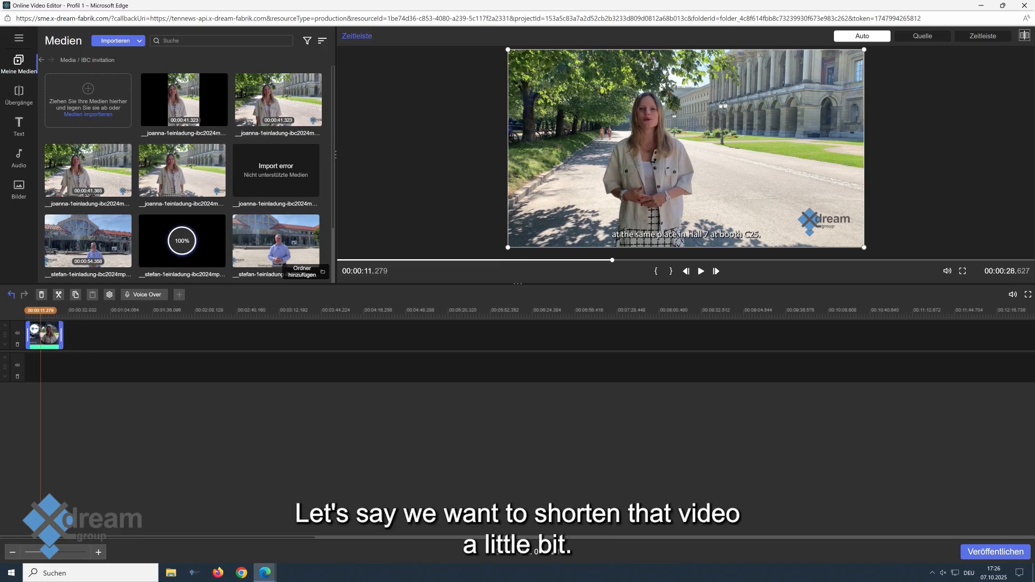
Append the man's invitation clip and the clip of the woman in the navy top, each shortened to about 33 seconds
{"action": "left_click_drag", "start_coordinate": [76, 336], "coordinate": [101, 368]}
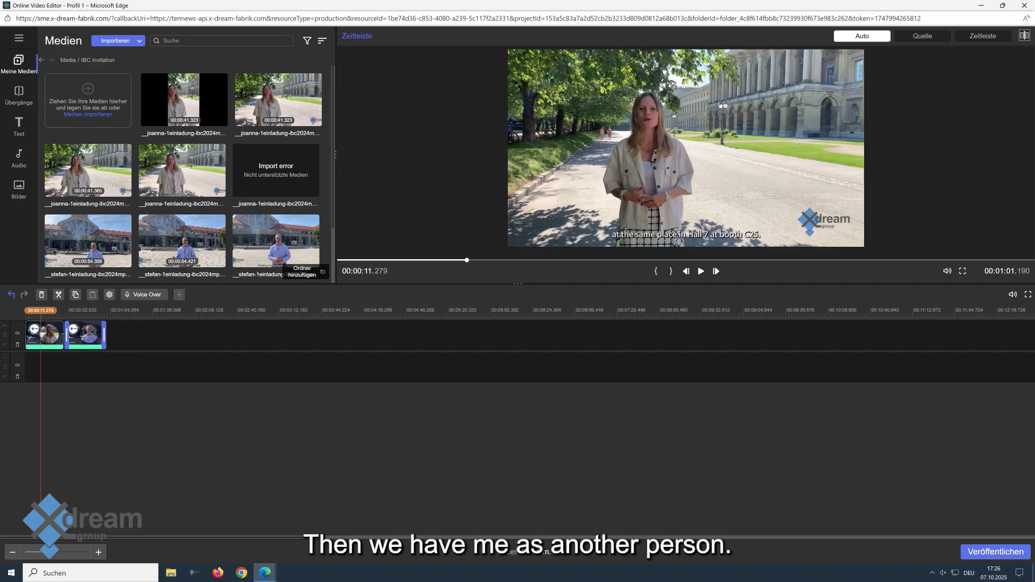
{"action": "scroll", "coordinate": [184, 226], "scroll_direction": "down", "scroll_amount": 2}
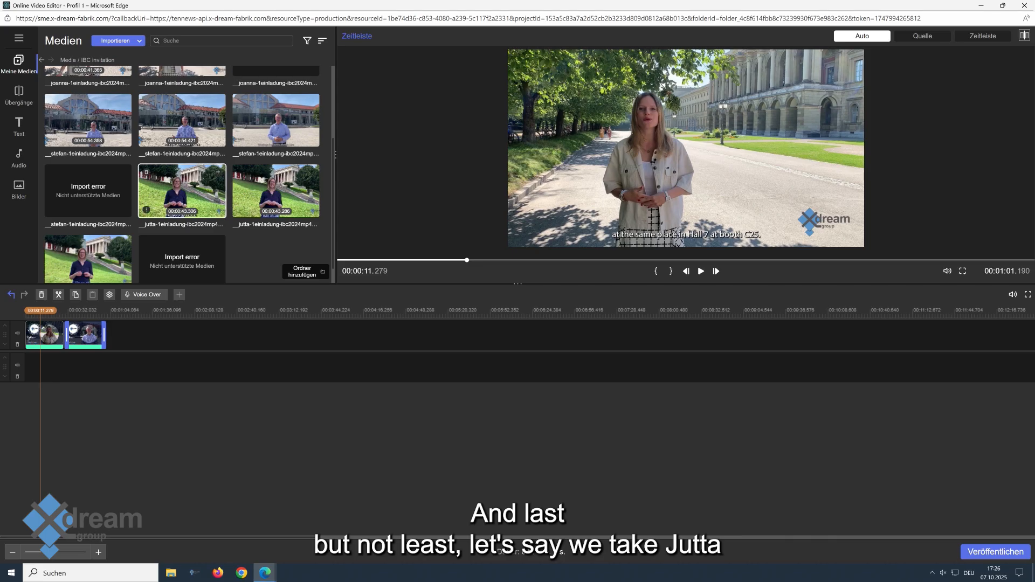
{"action": "left_click", "coordinate": [181, 191]}
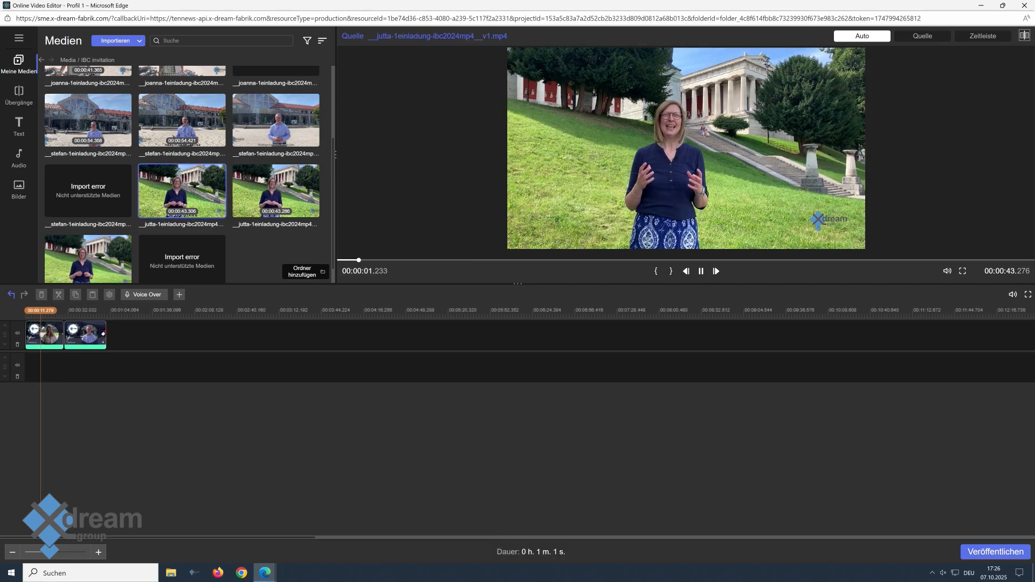
{"action": "left_click_drag", "start_coordinate": [182, 191], "coordinate": [146, 335]}
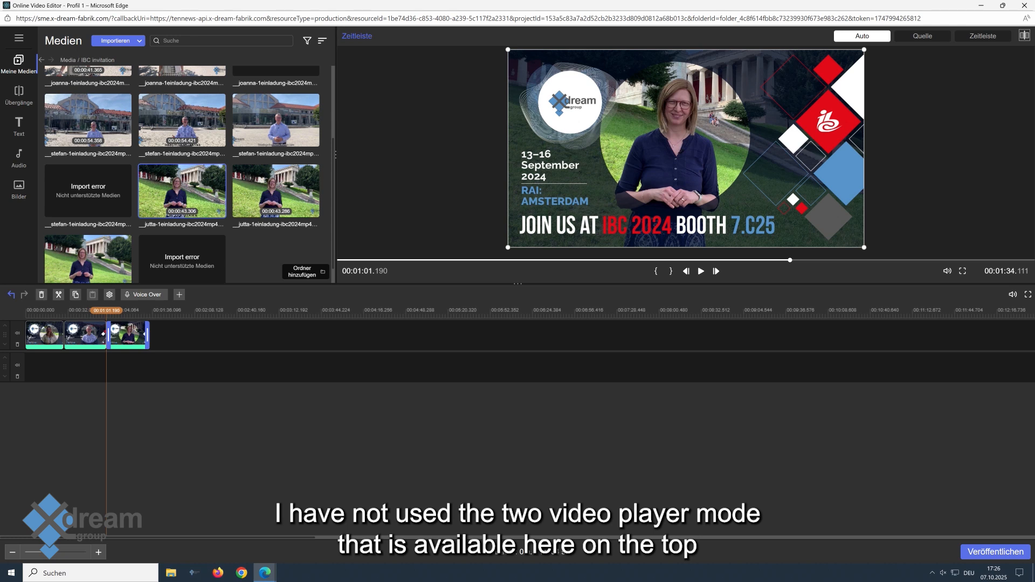
Turn on the two-player mode and preview the man's source clip beside the timeline at about 1:09
{"action": "left_click", "coordinate": [1025, 36]}
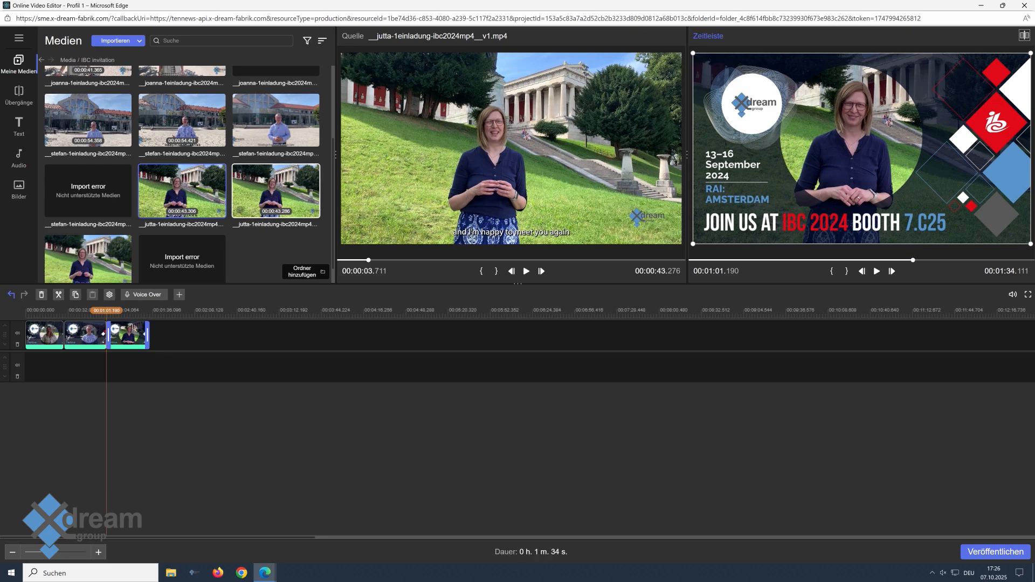
{"action": "left_click", "coordinate": [182, 120]}
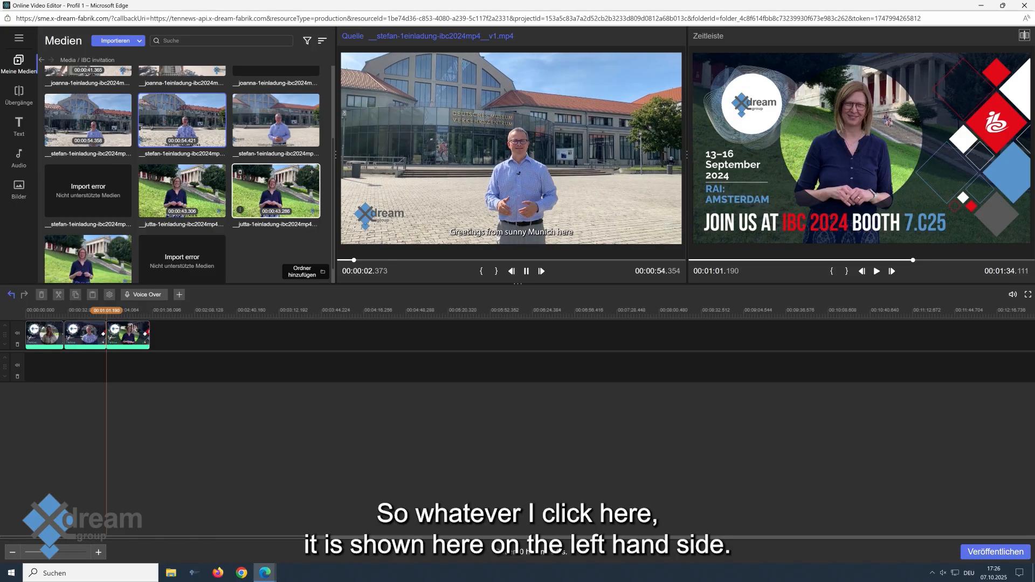
{"action": "mouse_move", "coordinate": [106, 310]}
{"action": "left_mouse_down"}
{"action": "mouse_move", "coordinate": [50, 310]}
{"action": "mouse_move", "coordinate": [117, 311]}
{"action": "left_mouse_up"}
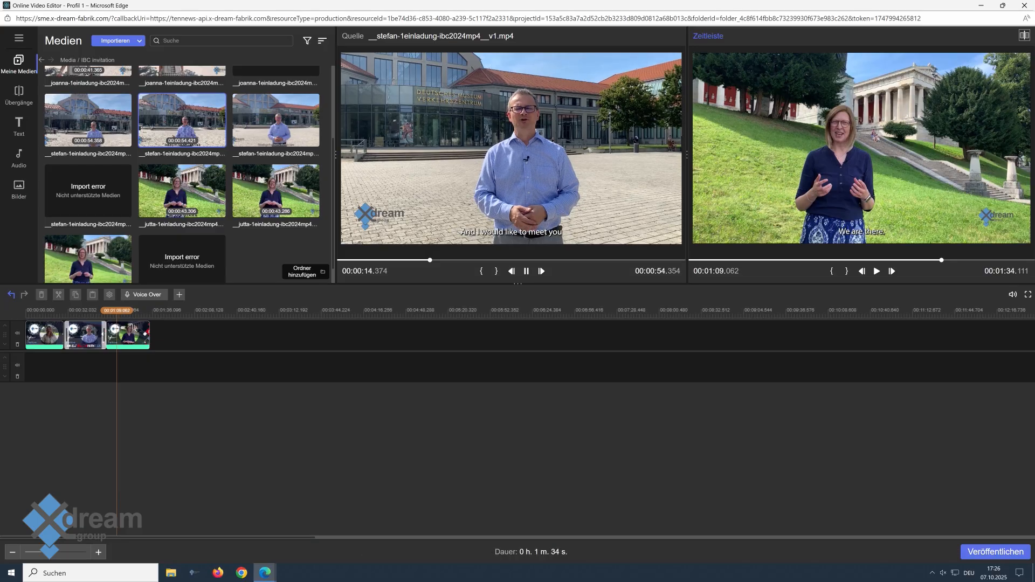
Trim about 7.5 seconds off the beginning of the middle clip and close the gap before the third clip
{"action": "left_click", "coordinate": [86, 335]}
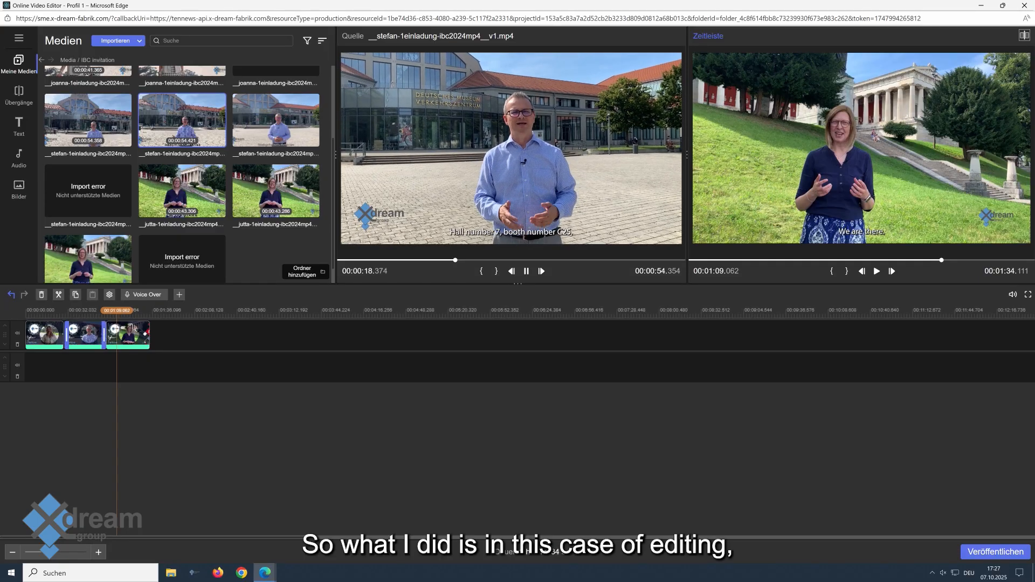
{"action": "left_click_drag", "start_coordinate": [67, 335], "coordinate": [122, 333]}
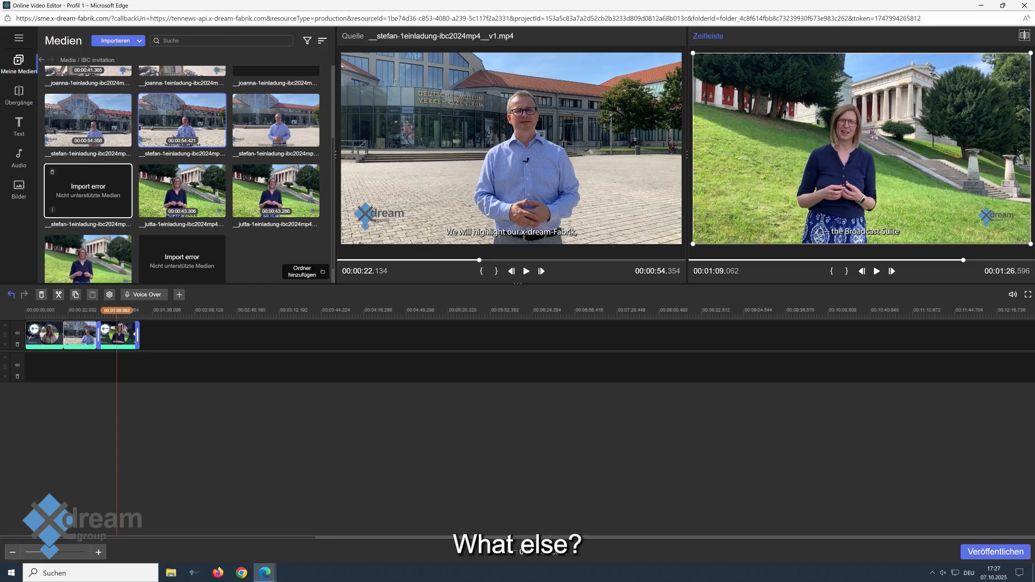
Add the techno track My_Line beneath the video clips, fitted to their total length
{"action": "left_click", "coordinate": [19, 158]}
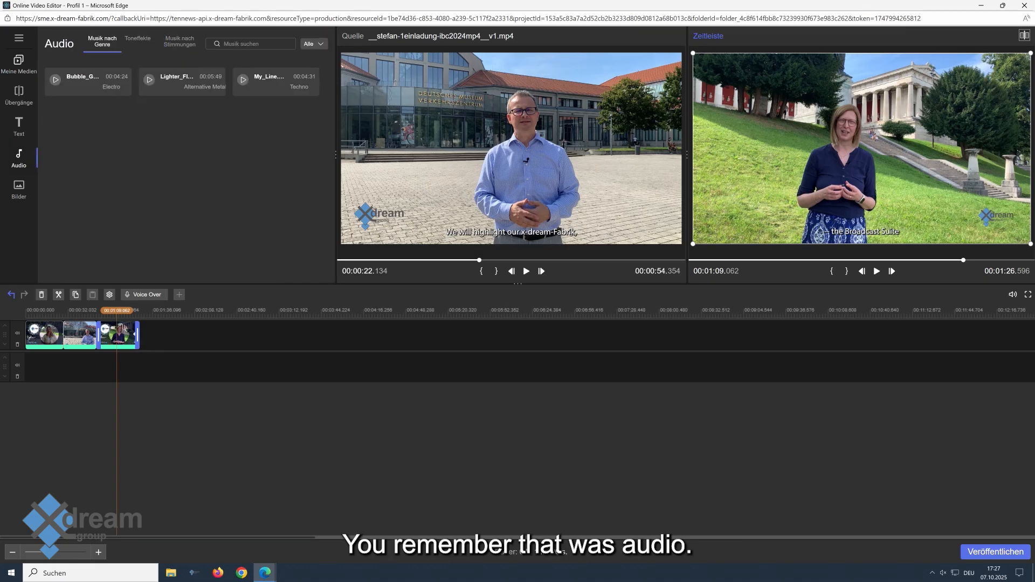
{"action": "left_click_drag", "start_coordinate": [272, 81], "coordinate": [33, 366]}
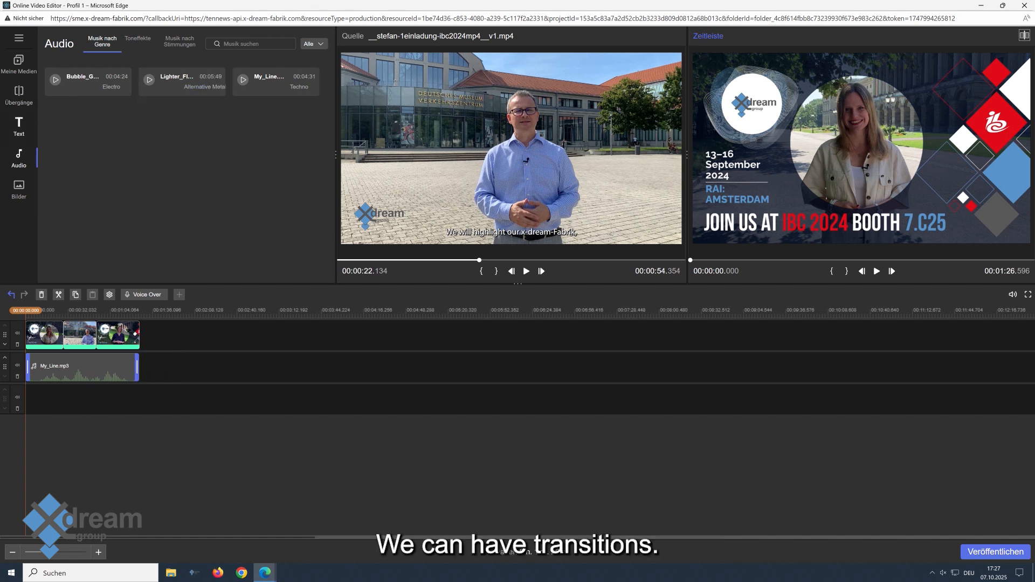
Add two text titles on a track above the video and move them over the third clip
{"action": "left_click", "coordinate": [19, 127]}
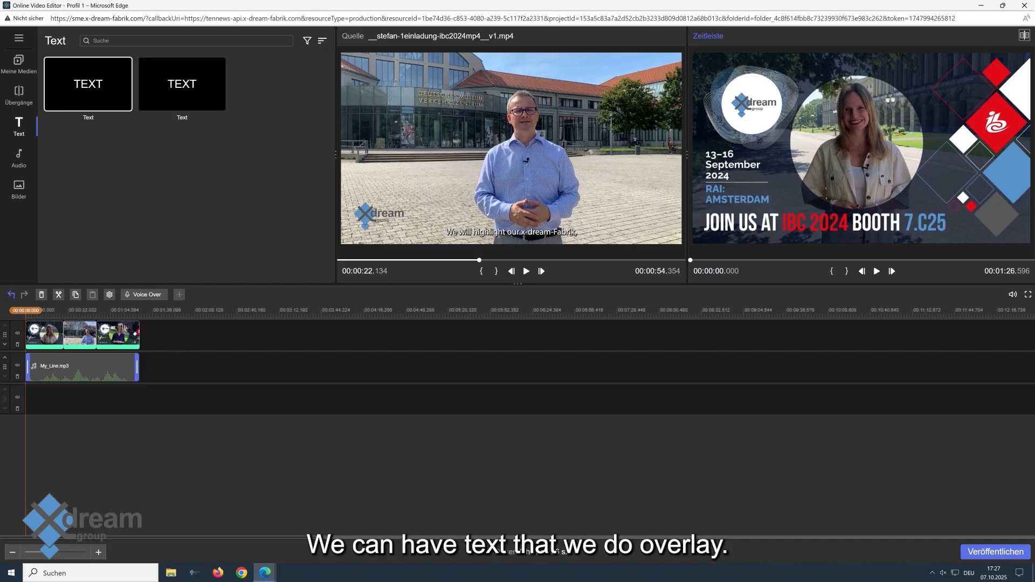
{"action": "left_click_drag", "start_coordinate": [88, 84], "coordinate": [70, 321]}
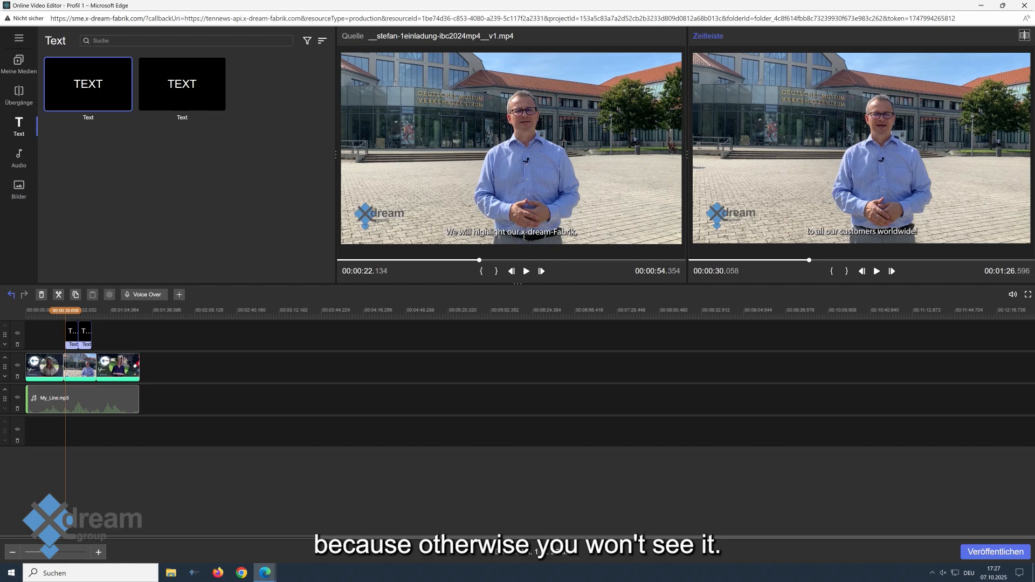
{"action": "left_click_drag", "start_coordinate": [78, 333], "coordinate": [110, 333]}
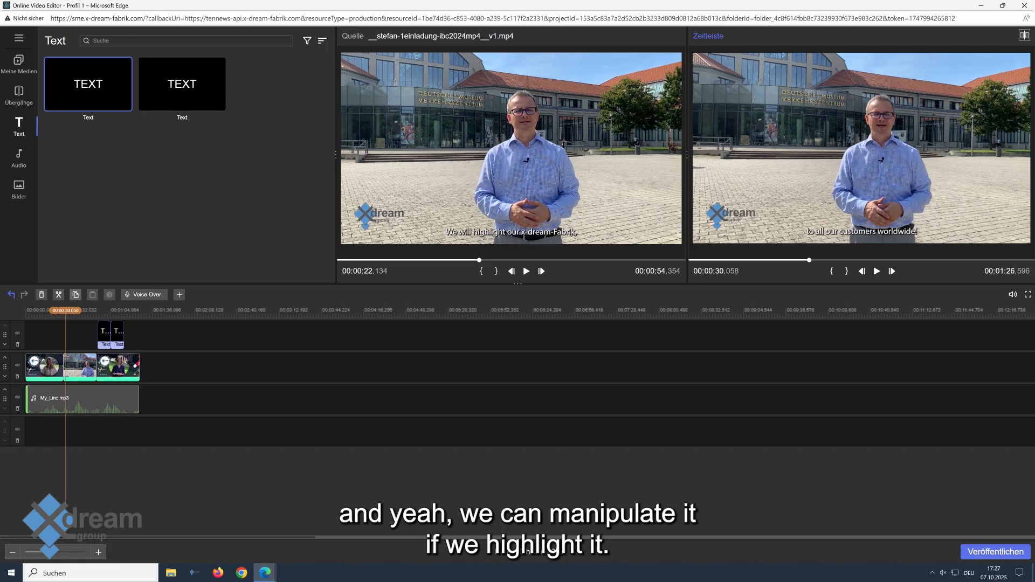
Change the first title's text to "Invite to IBC" and close the text settings
{"action": "left_click", "coordinate": [118, 334]}
{"action": "left_click", "coordinate": [109, 295]}
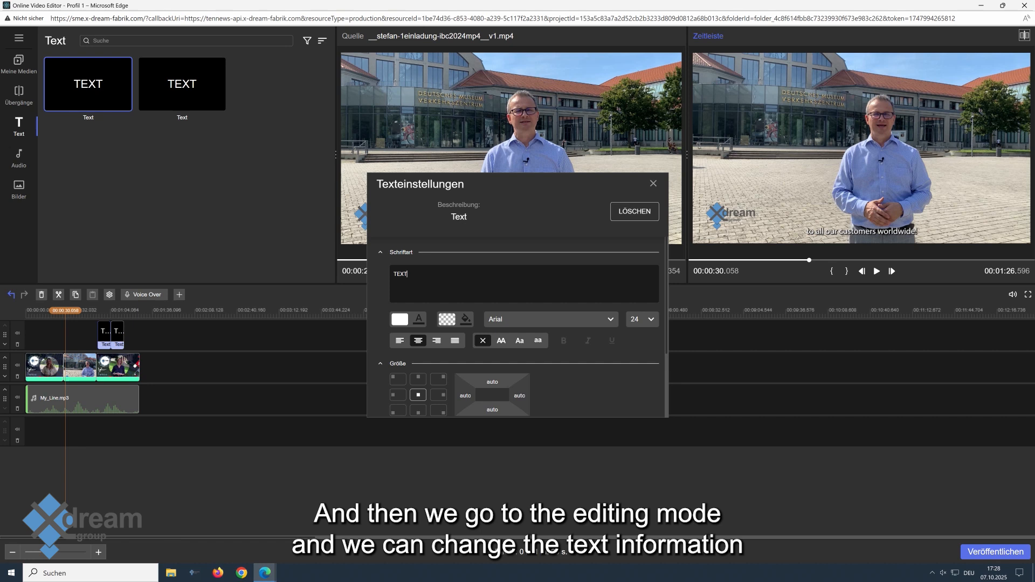
{"action": "key", "text": "BackSpace"}
{"action": "key", "text": "BackSpace"}
{"action": "key", "text": "BackSpace"}
{"action": "key", "text": "BackSpace"}
{"action": "type", "text": "Invt #"}
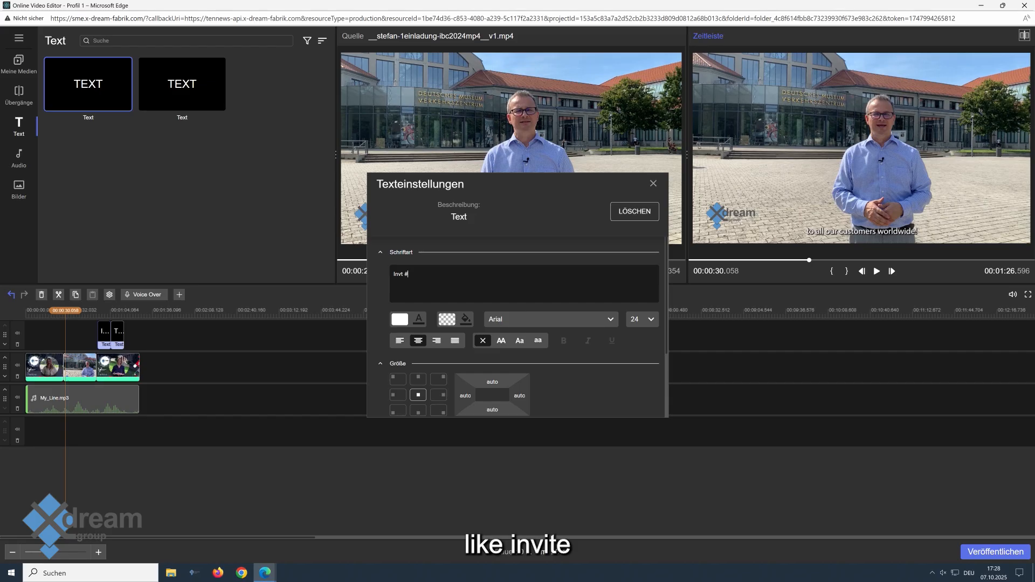
{"action": "key", "text": "BackSpace"}
{"action": "key", "text": "BackSpace"}
{"action": "key", "text": "BackSpace"}
{"action": "type", "text": "ite to IBC"}
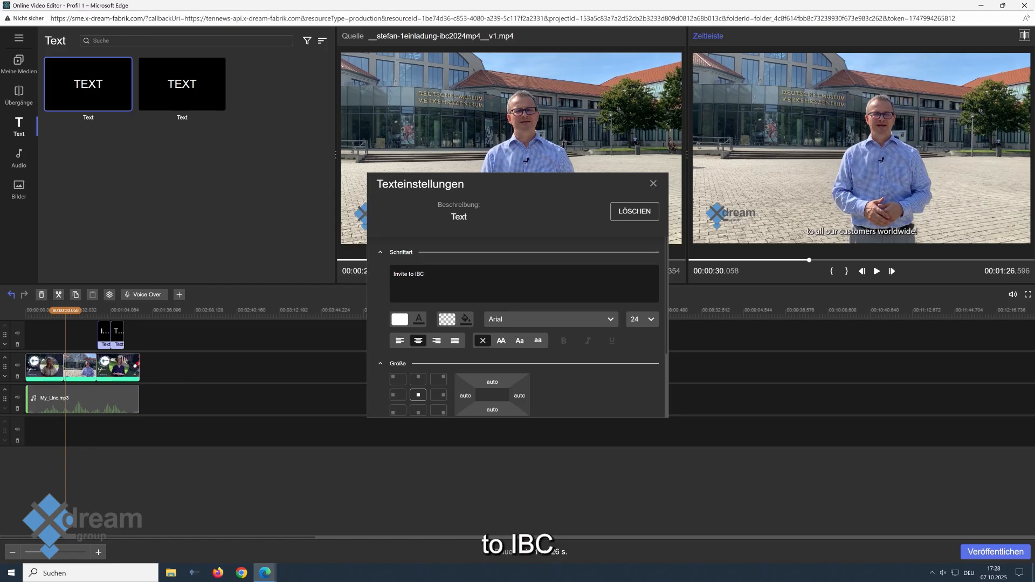
{"action": "scroll", "coordinate": [518, 324], "scroll_direction": "down", "scroll_amount": 2}
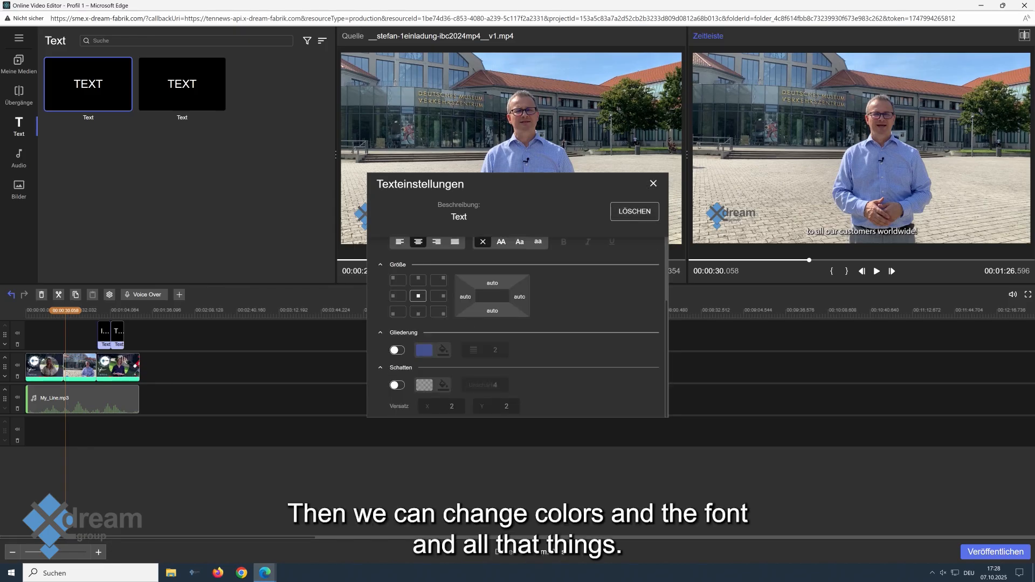
{"action": "left_click", "coordinate": [653, 184]}
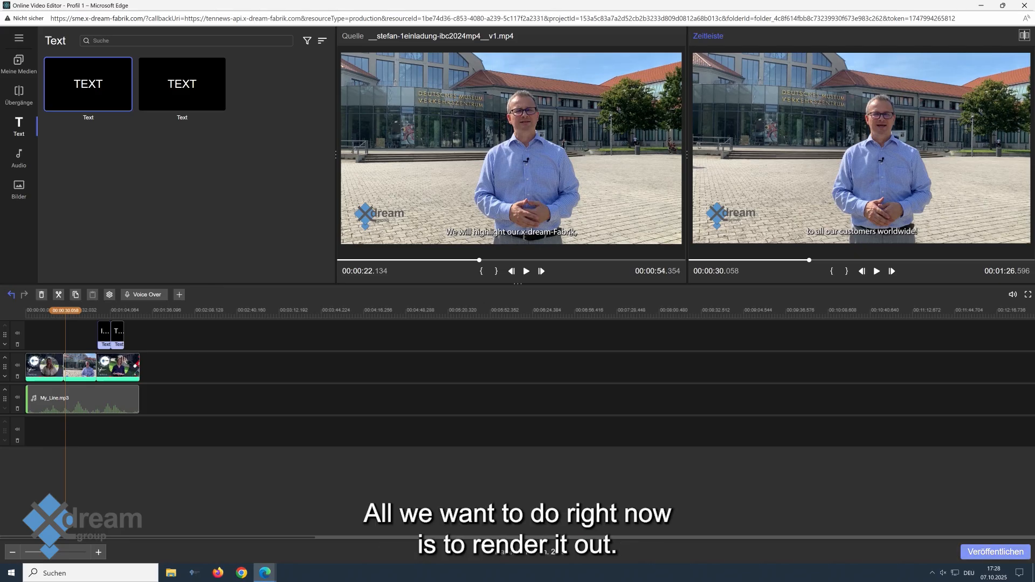
Publish the edited video under the title "Invite to IBC" and start the rendering
{"action": "left_click", "coordinate": [995, 551]}
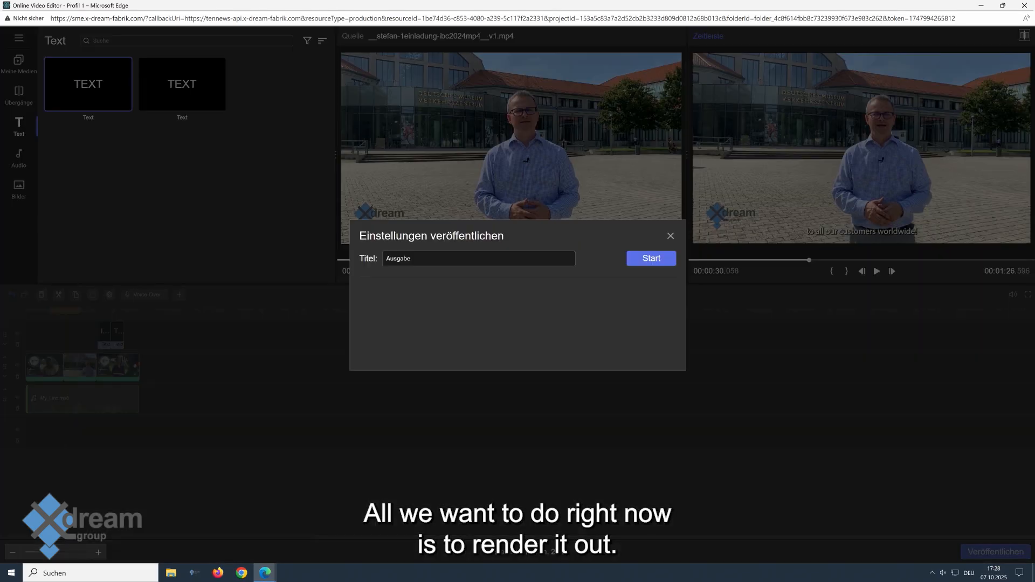
{"action": "double_click", "coordinate": [399, 259]}
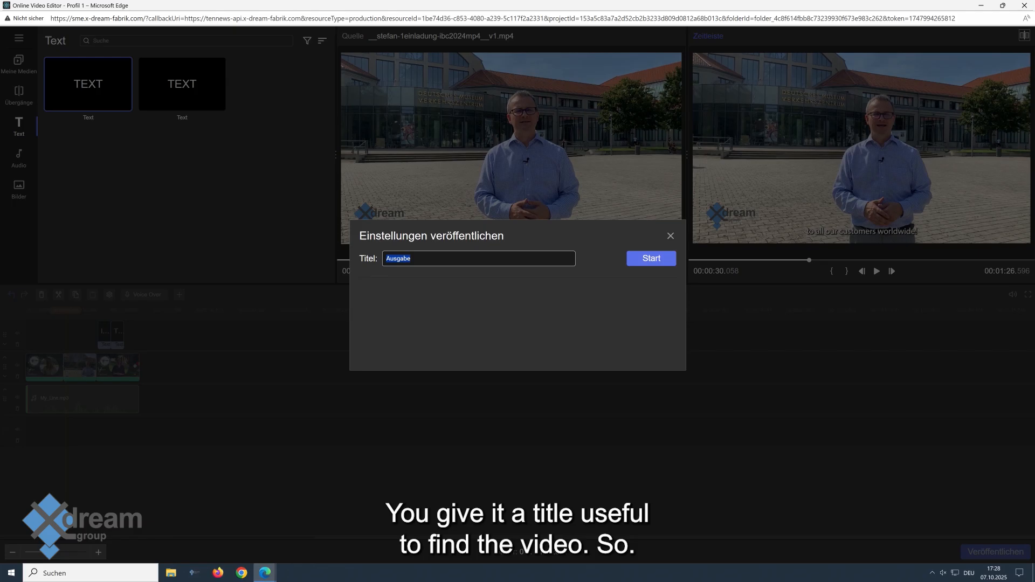
{"action": "type", "text": "Invite to "}
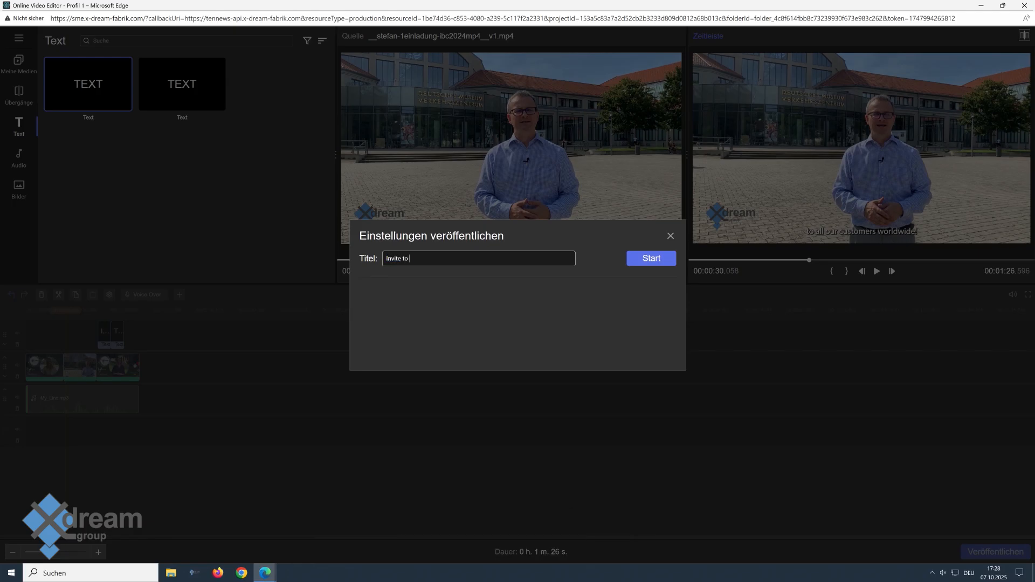
{"action": "type", "text": "IBC"}
{"action": "left_click", "coordinate": [657, 259]}
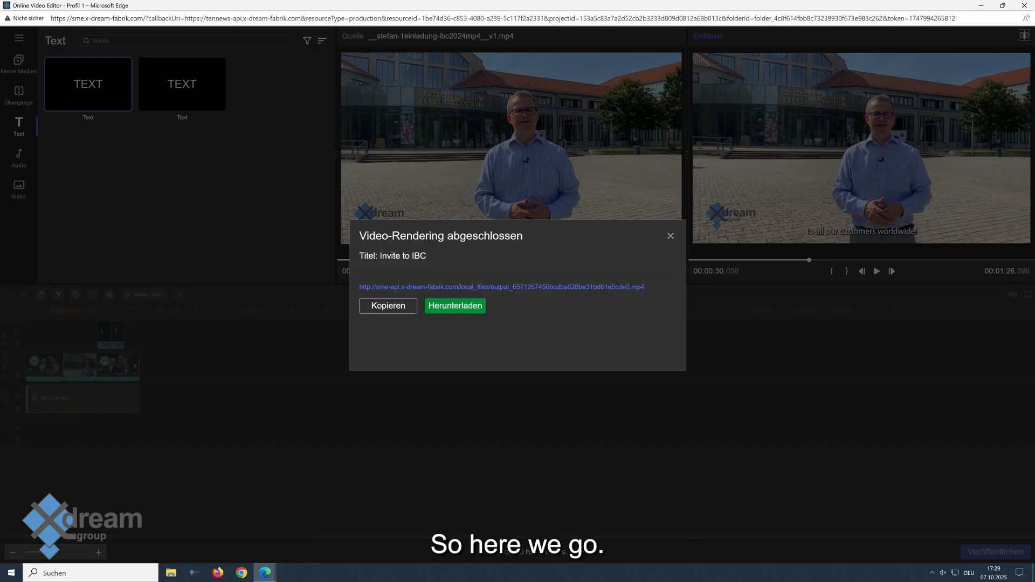
Open the rendered Invite to IBC video, check its different speaker sections and close the player
{"action": "left_click", "coordinate": [455, 306]}
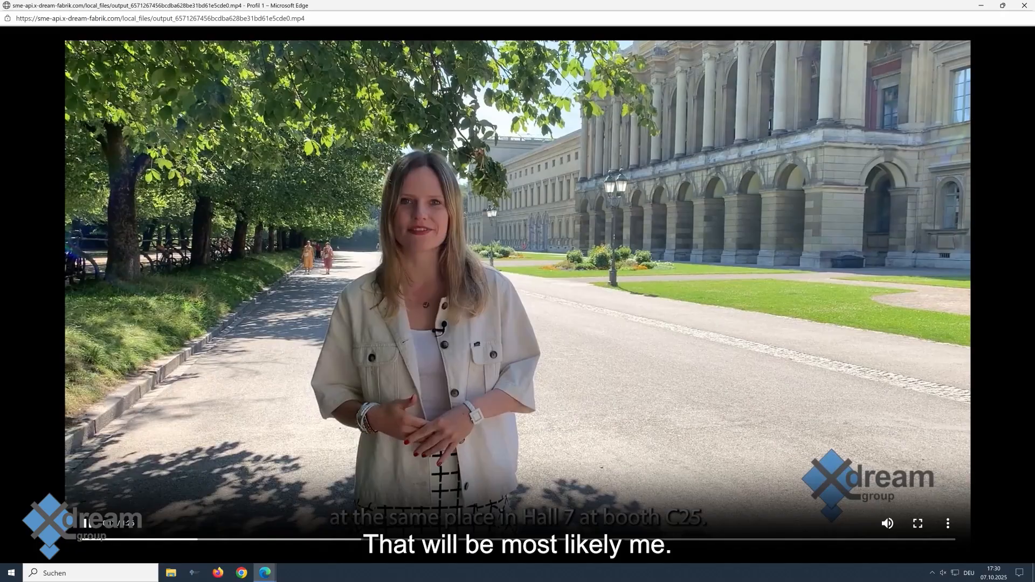
{"action": "left_click", "coordinate": [386, 540]}
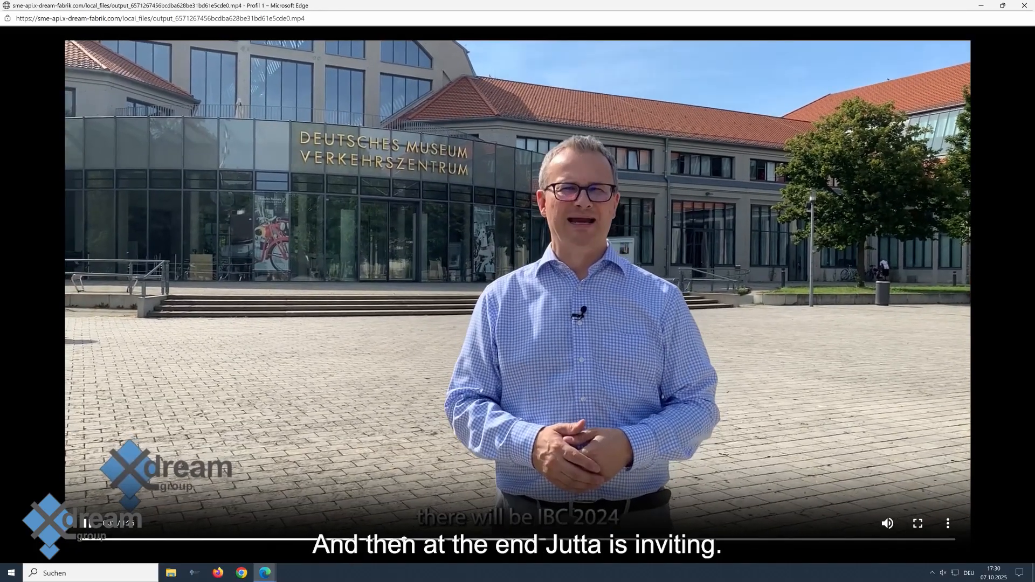
{"action": "left_click", "coordinate": [813, 540]}
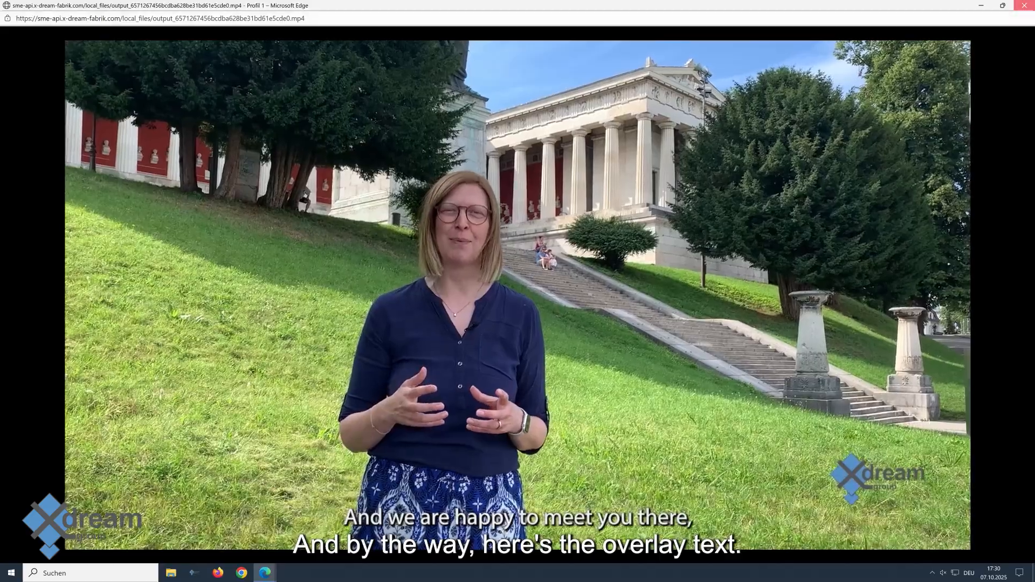
{"action": "left_click", "coordinate": [1025, 5]}
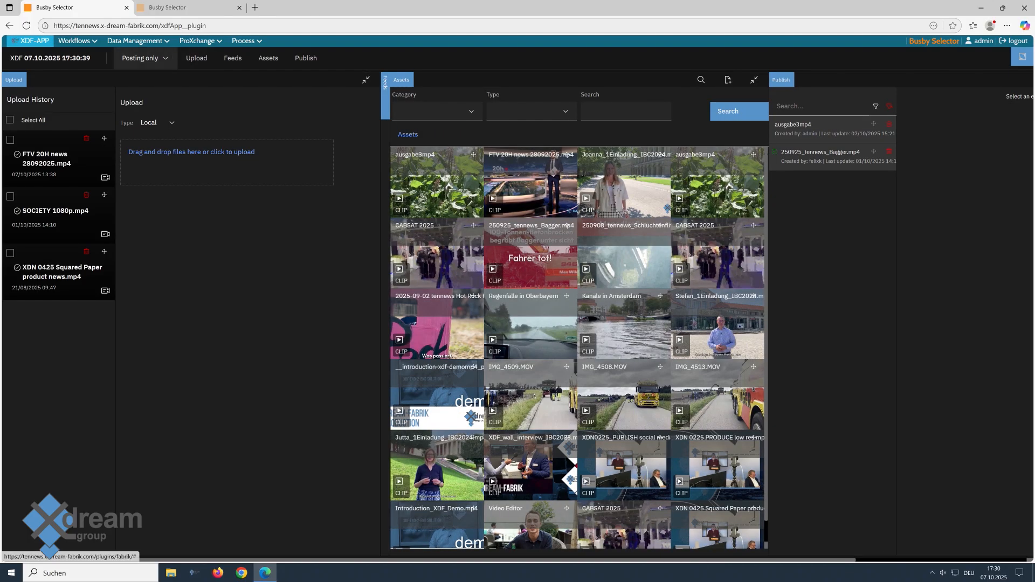
Switch the workspace to Manual Edit and open the IBC invitation production
{"action": "left_click", "coordinate": [145, 58]}
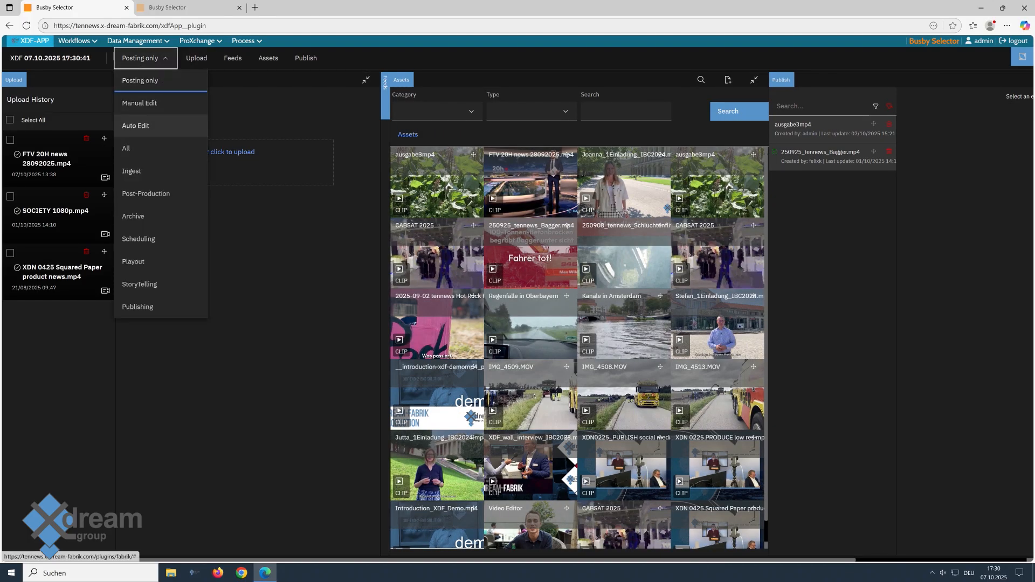
{"action": "left_click", "coordinate": [139, 103]}
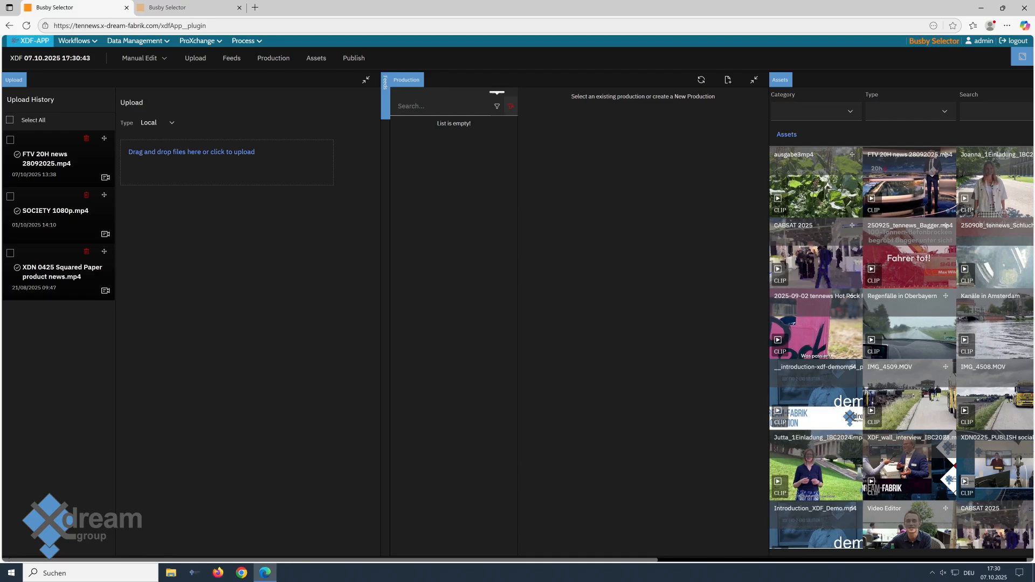
{"action": "left_click", "coordinate": [511, 106]}
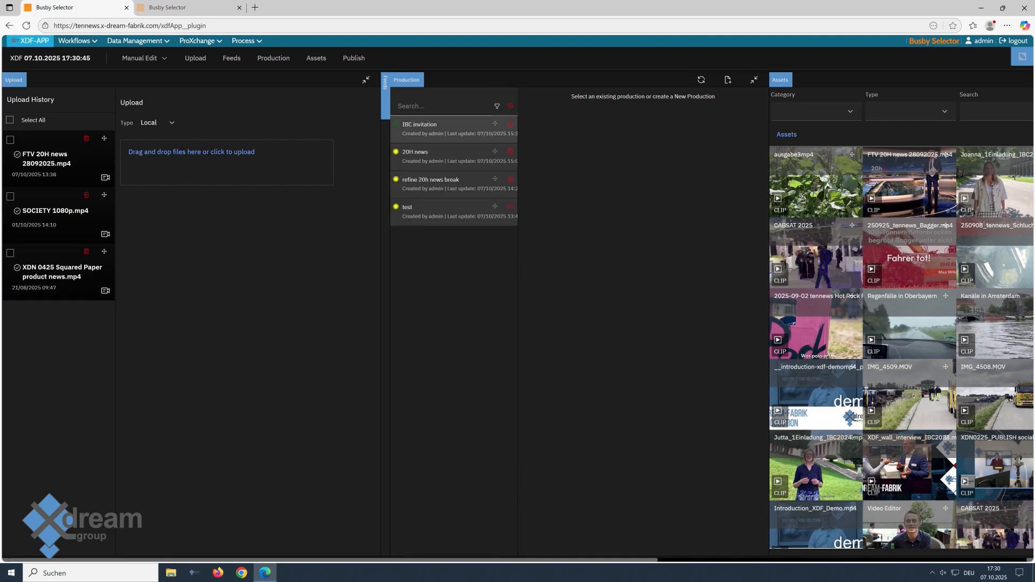
{"action": "left_click", "coordinate": [446, 129]}
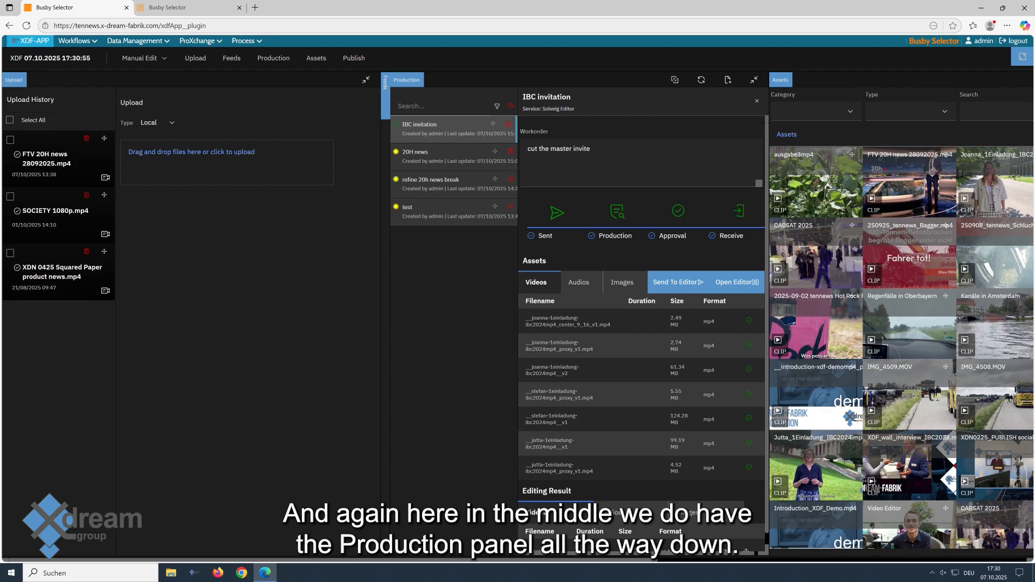
Preview the invitetoibcmp4 editing result and add the video to the assets as a new clip
{"action": "scroll", "coordinate": [641, 324], "scroll_direction": "down", "scroll_amount": 1}
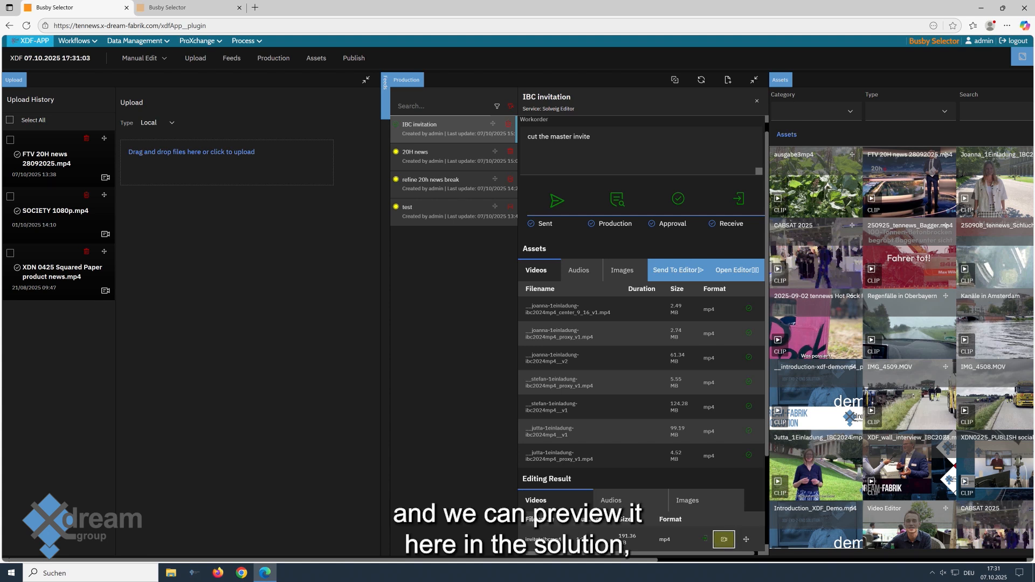
{"action": "left_click", "coordinate": [724, 539]}
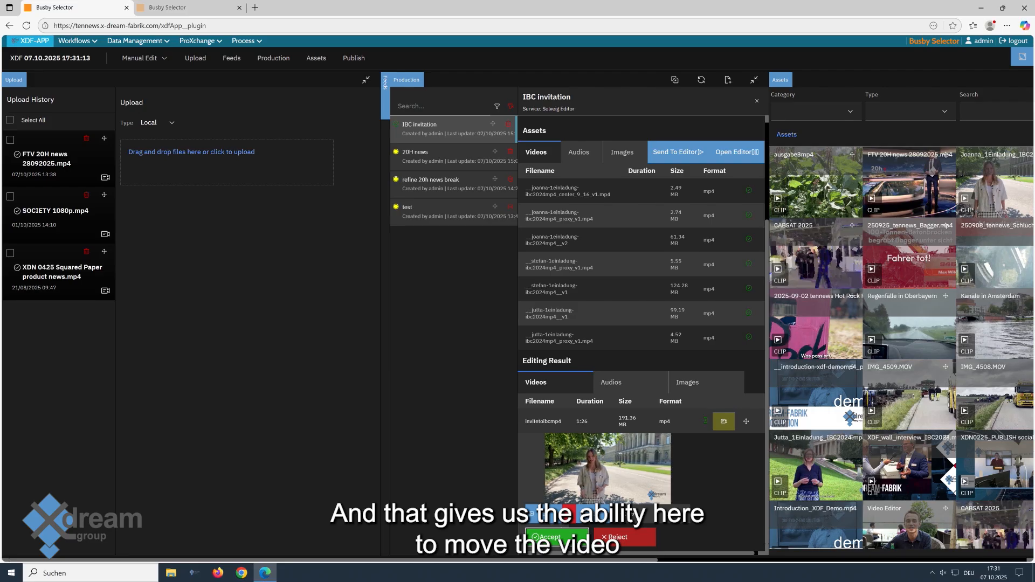
{"action": "left_click", "coordinate": [724, 421]}
{"action": "left_click_drag", "start_coordinate": [746, 539], "coordinate": [725, 516]}
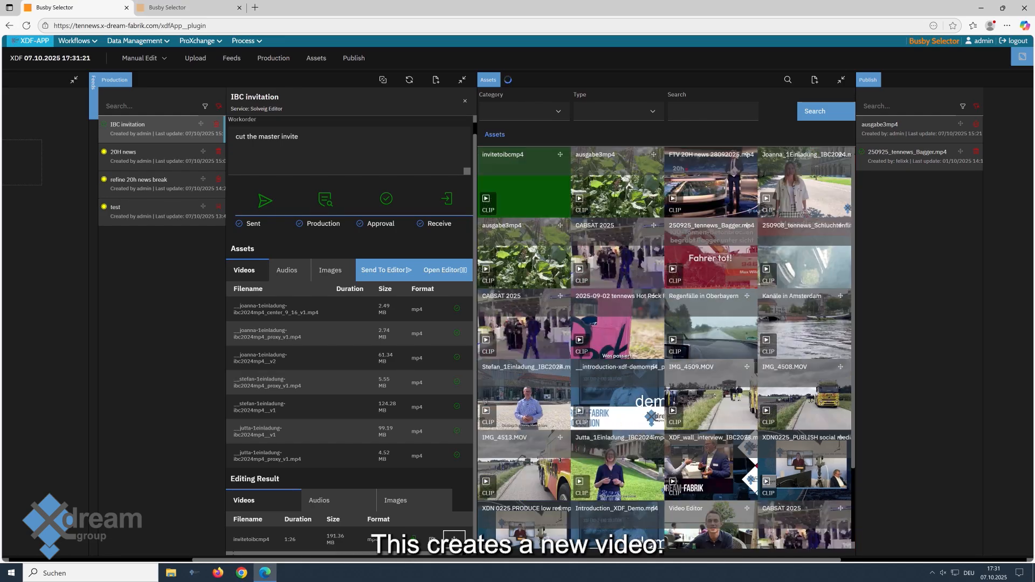
Open the new invitetoibcmp4 clip, enter the short description "x-dream-group invites to IBC show" in its descriptive metadata and leave editing
{"action": "left_click", "coordinate": [524, 182]}
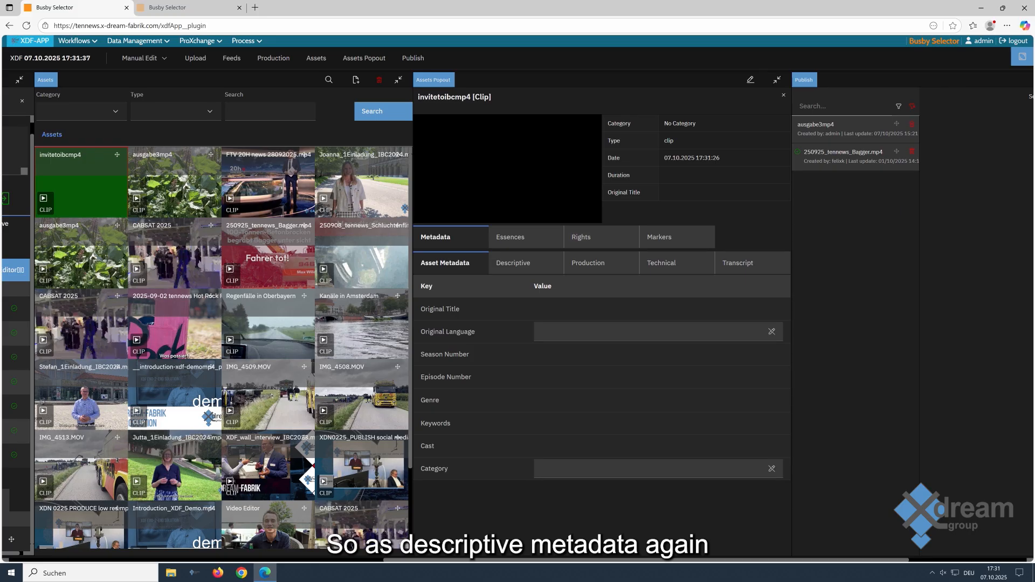
{"action": "left_click", "coordinate": [525, 263]}
{"action": "left_click", "coordinate": [751, 80]}
{"action": "left_click", "coordinate": [647, 326]}
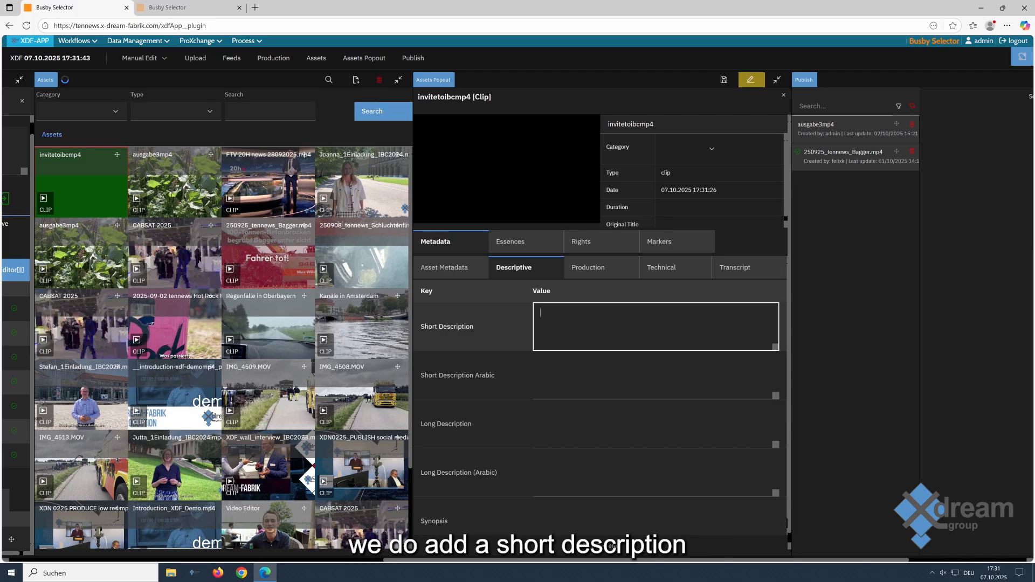
{"action": "type", "text": "x"}
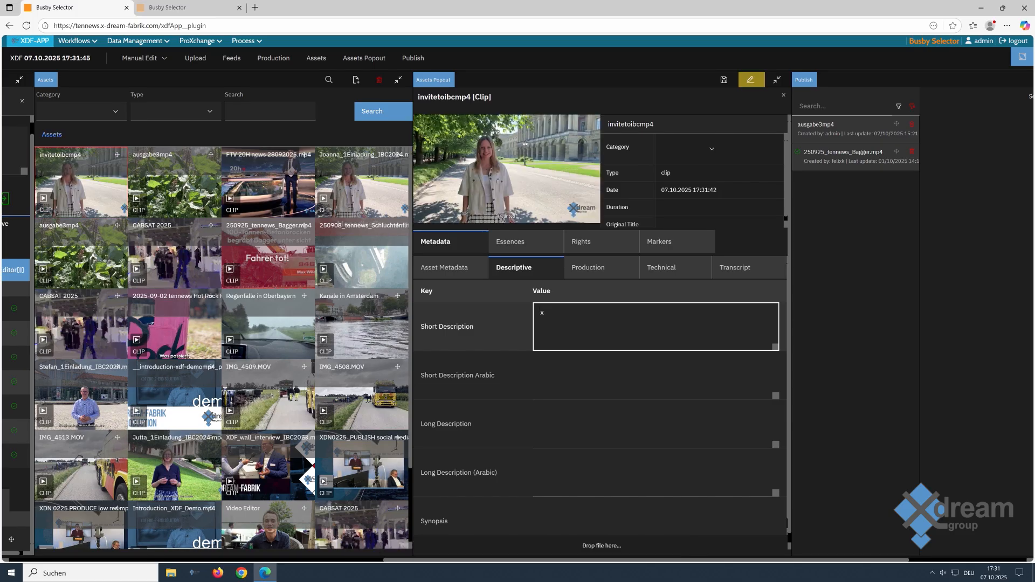
{"action": "type", "text": "-dream-"}
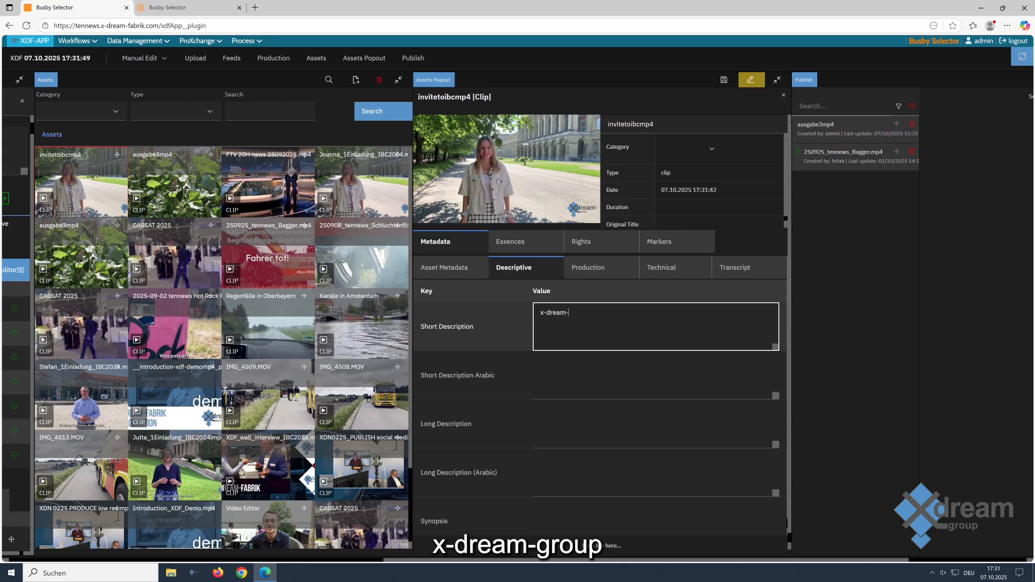
{"action": "type", "text": "group invite"}
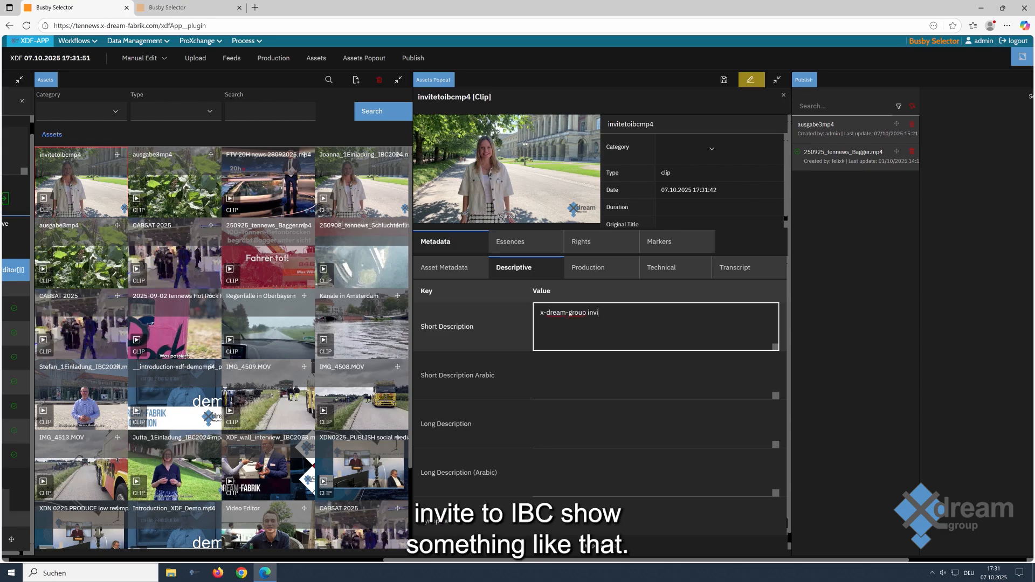
{"action": "type", "text": "to IBC show"}
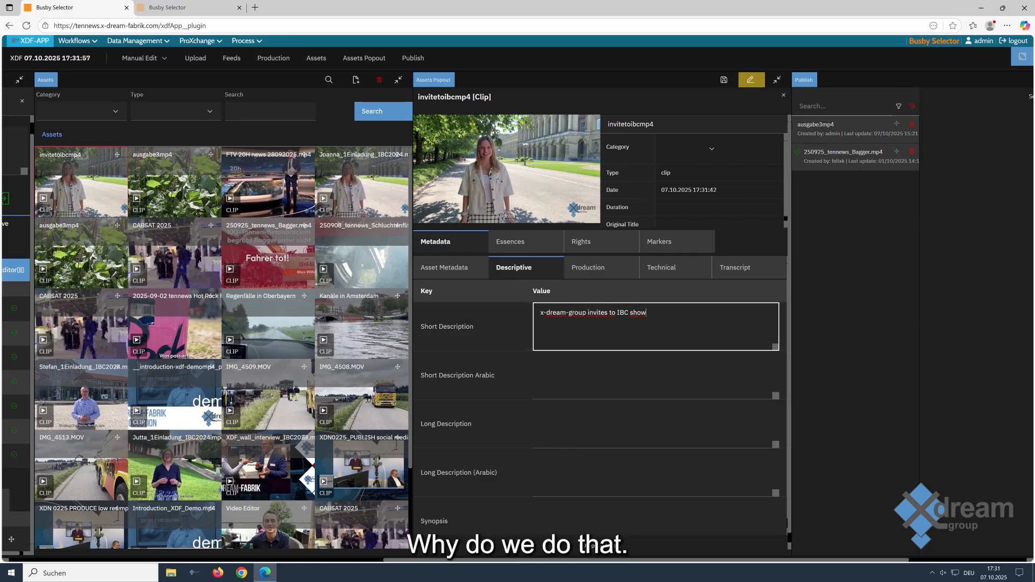
{"action": "left_click", "coordinate": [751, 80]}
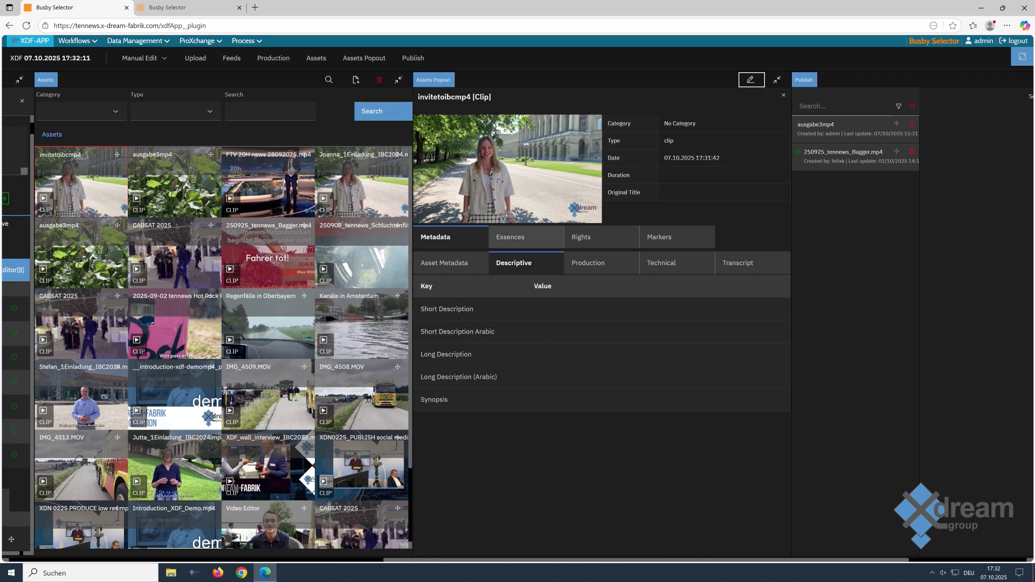
Inspect the invitetoibcmp4 clip's essences, viewing the master video and the thumbnail image
{"action": "left_click", "coordinate": [526, 237]}
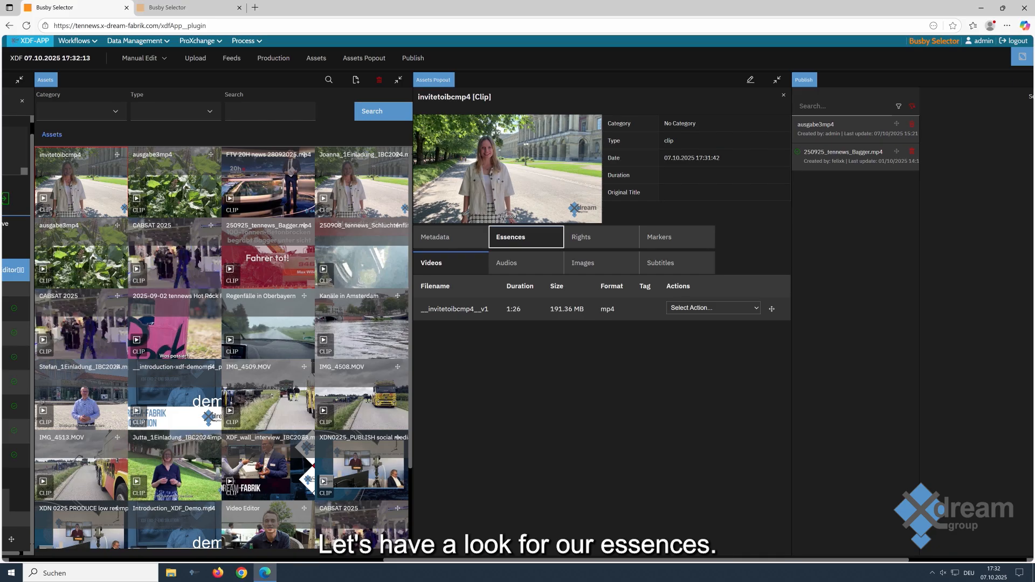
{"action": "left_click", "coordinate": [455, 309]}
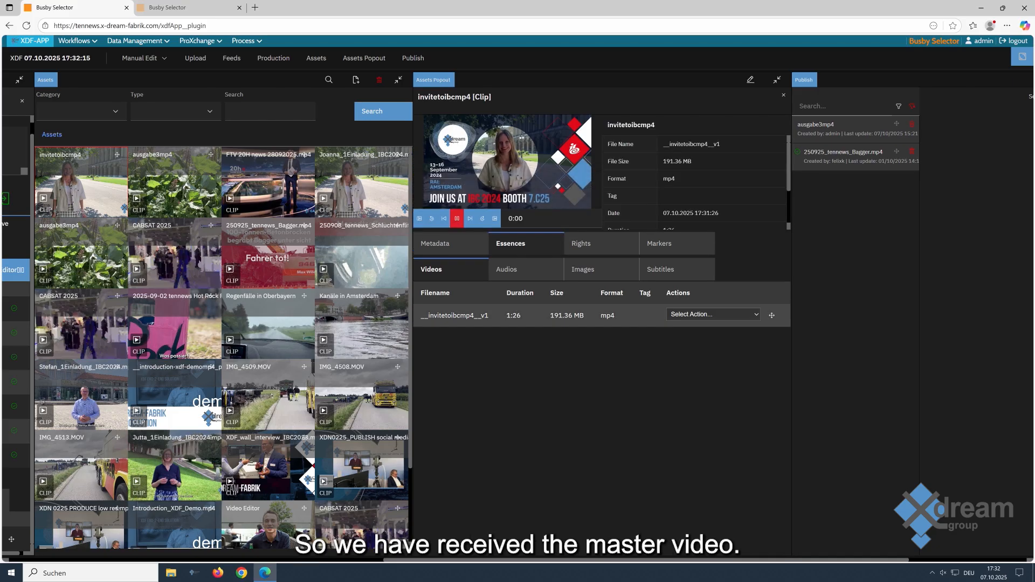
{"action": "left_click", "coordinate": [601, 269]}
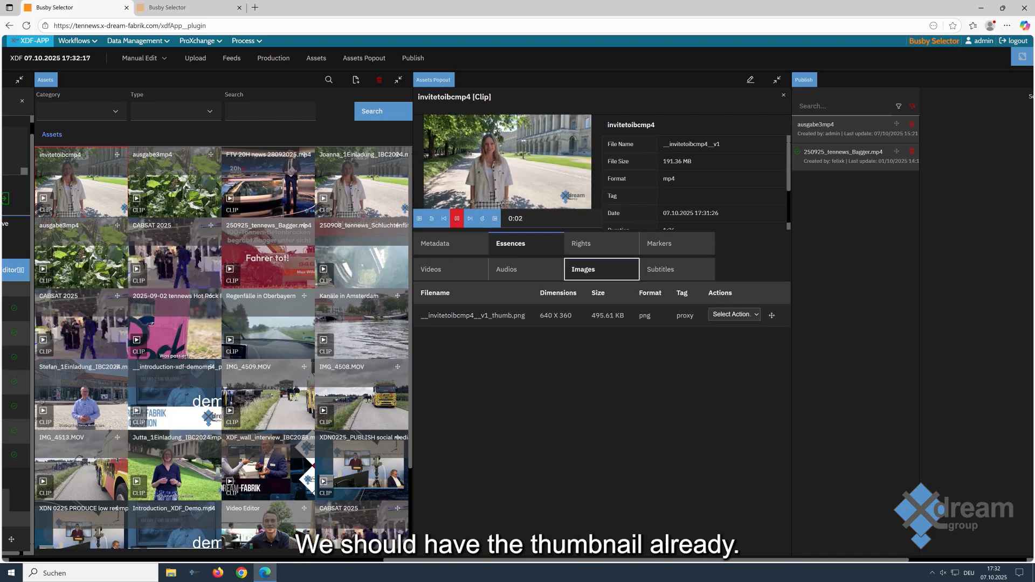
{"action": "left_click", "coordinate": [471, 315]}
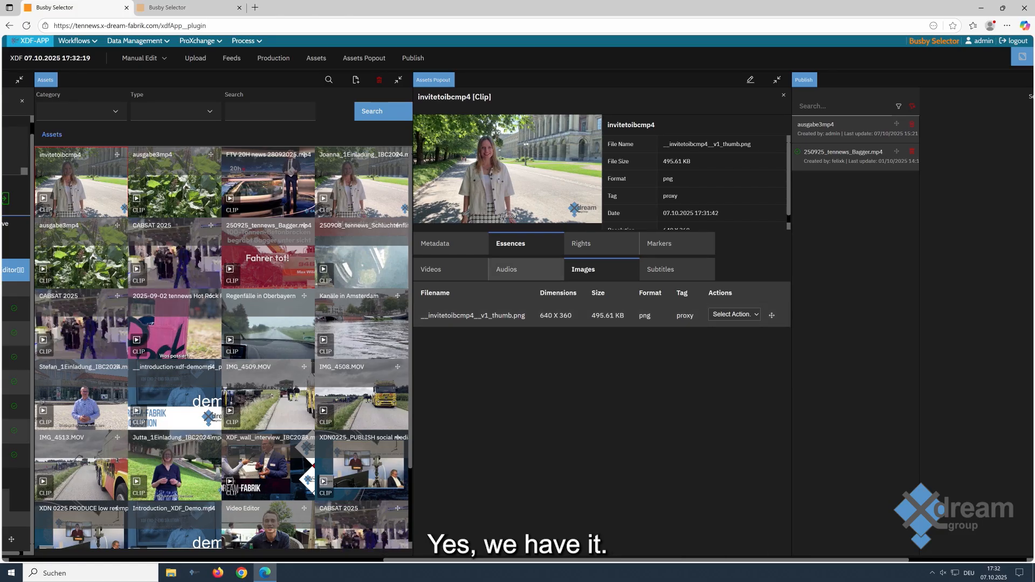
Generate a 9:16 center crop version from the clip's master video __invitetoibcmp4__v1
{"action": "left_click", "coordinate": [527, 244]}
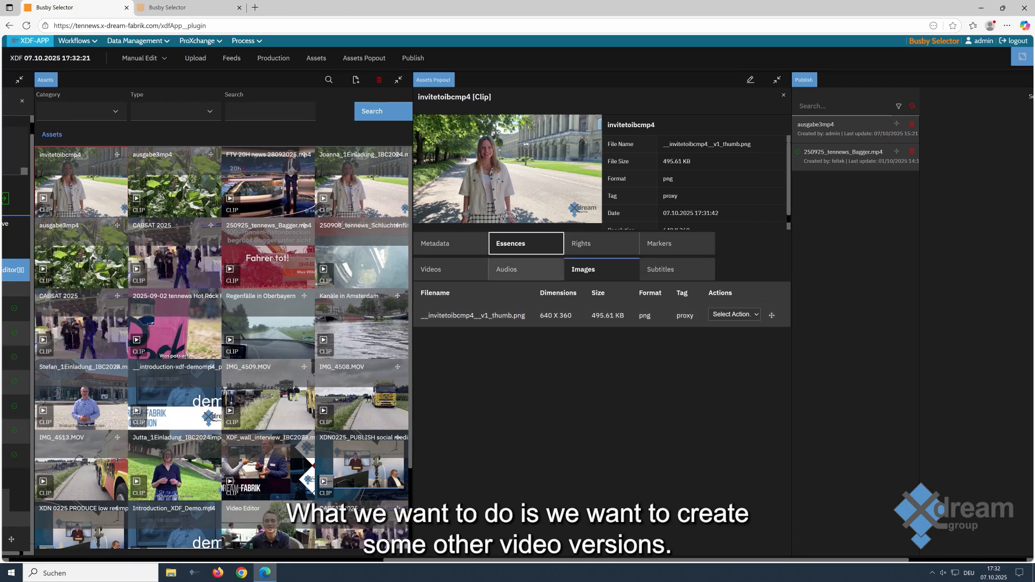
{"action": "left_click", "coordinate": [450, 269]}
{"action": "left_click", "coordinate": [454, 315]}
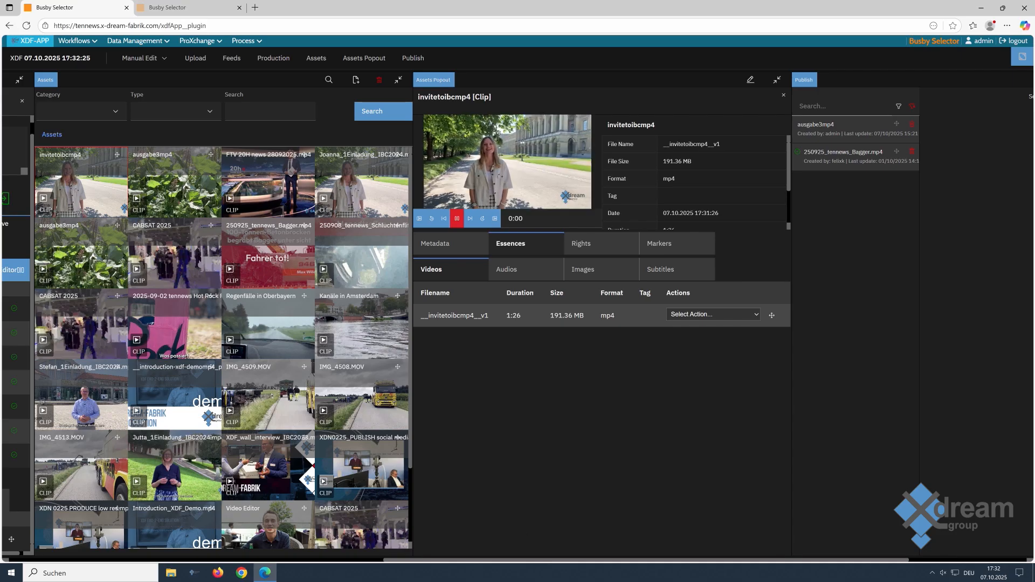
{"action": "left_click", "coordinate": [713, 314]}
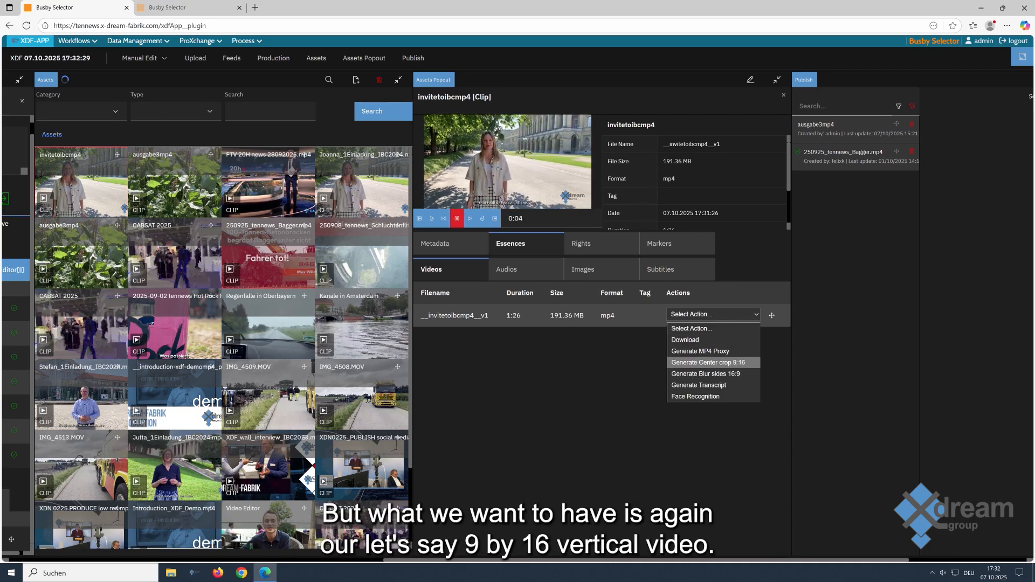
{"action": "left_click", "coordinate": [708, 363]}
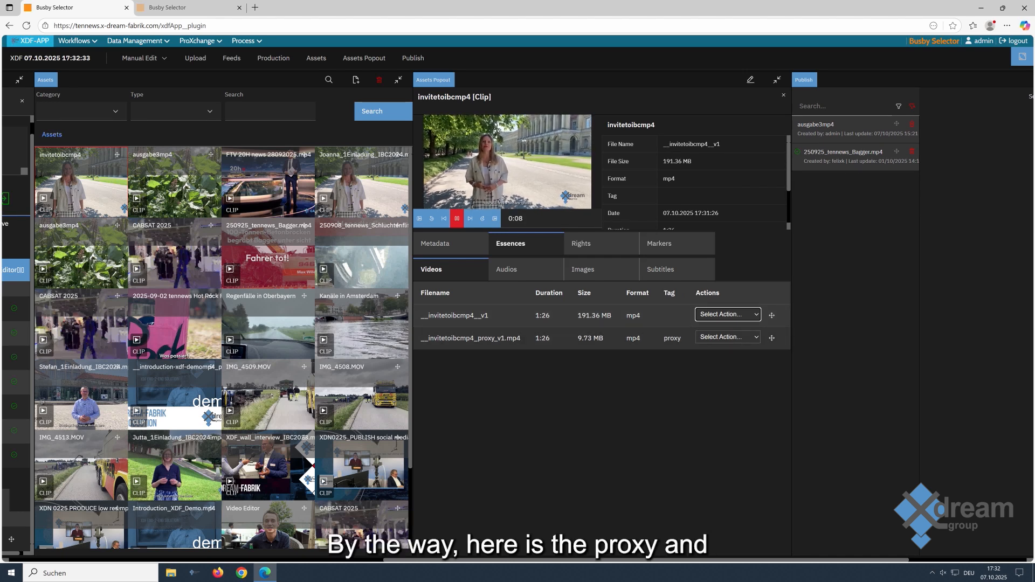
{"action": "left_click", "coordinate": [728, 315]}
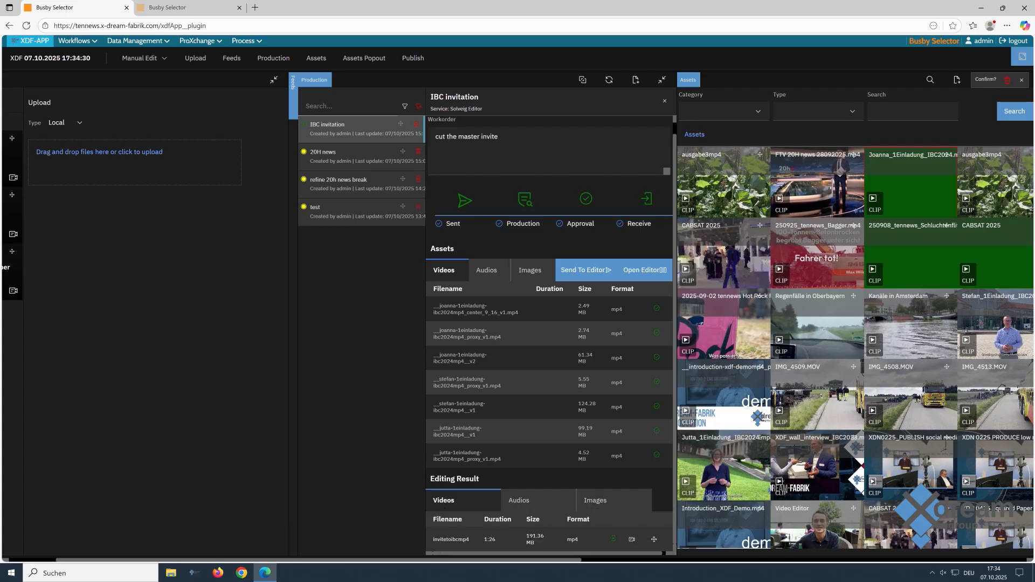
Play the production's finished invitetoibcmp4 result once more, close the preview and transfer the video into the assets
{"action": "left_click", "coordinate": [632, 538]}
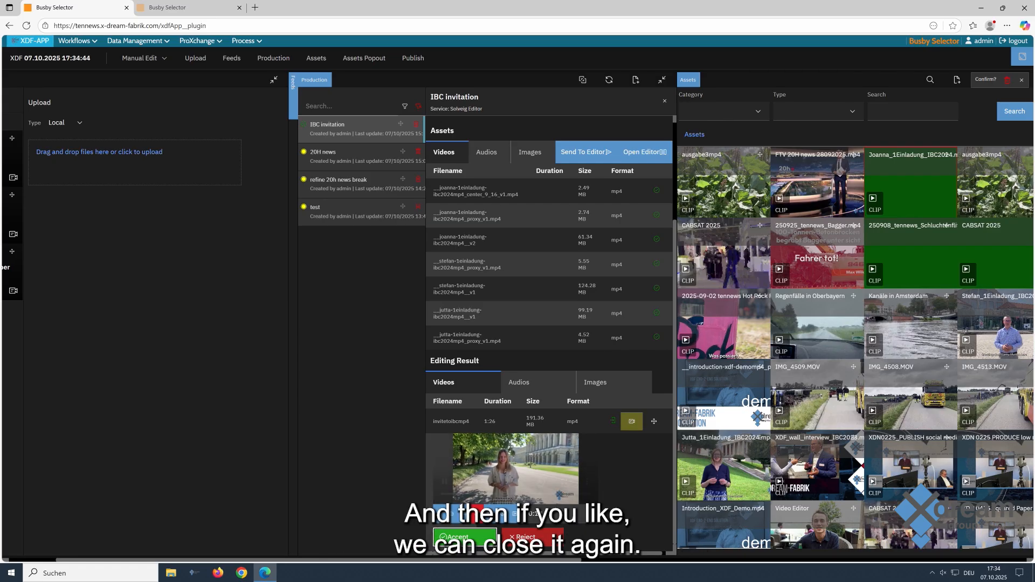
{"action": "left_click", "coordinate": [632, 422]}
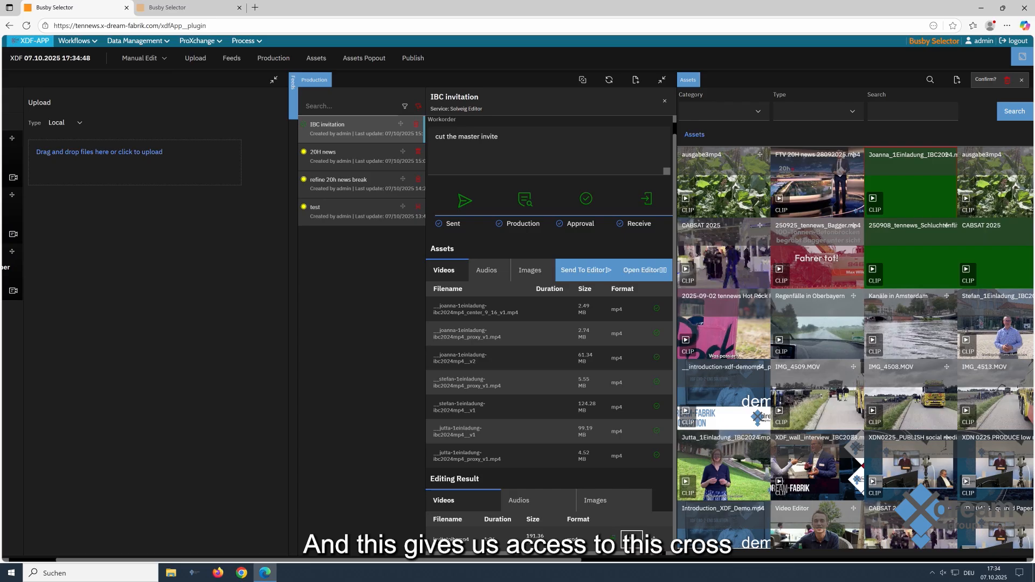
{"action": "left_click_drag", "start_coordinate": [653, 539], "coordinate": [853, 249]}
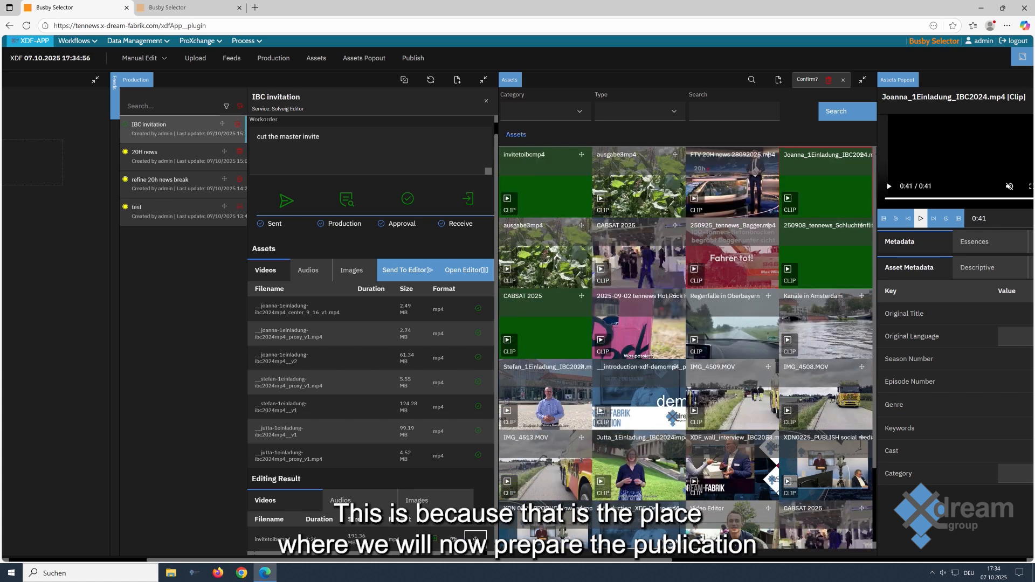
Open the new invitetoibcmp4 clip, enter the short description "x-dream-group invites you to IBC show!" in its descriptive metadata and save
{"action": "left_click", "coordinate": [545, 182]}
{"action": "left_click_drag", "start_coordinate": [459, 560], "coordinate": [635, 560]}
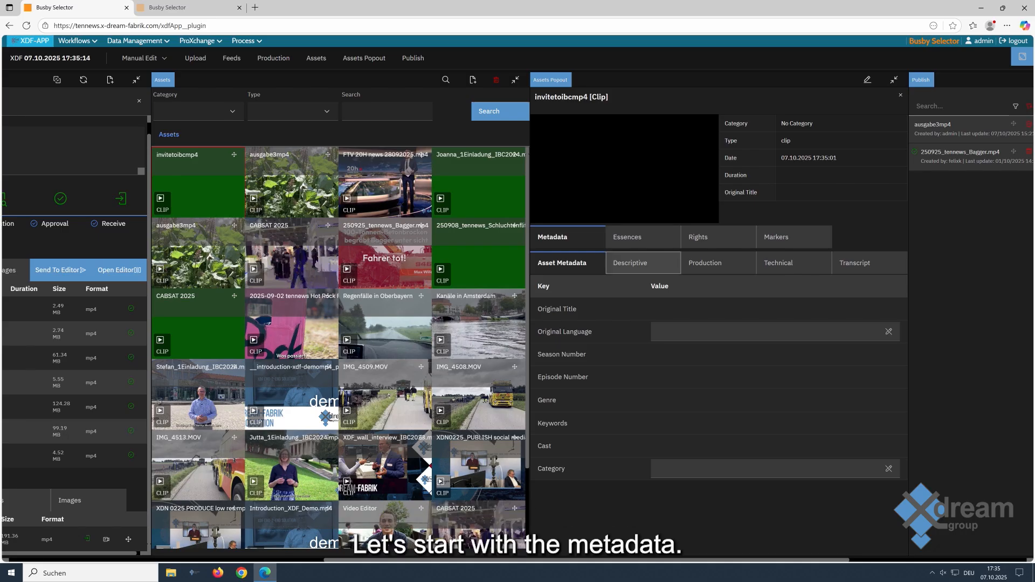
{"action": "left_click", "coordinate": [643, 263]}
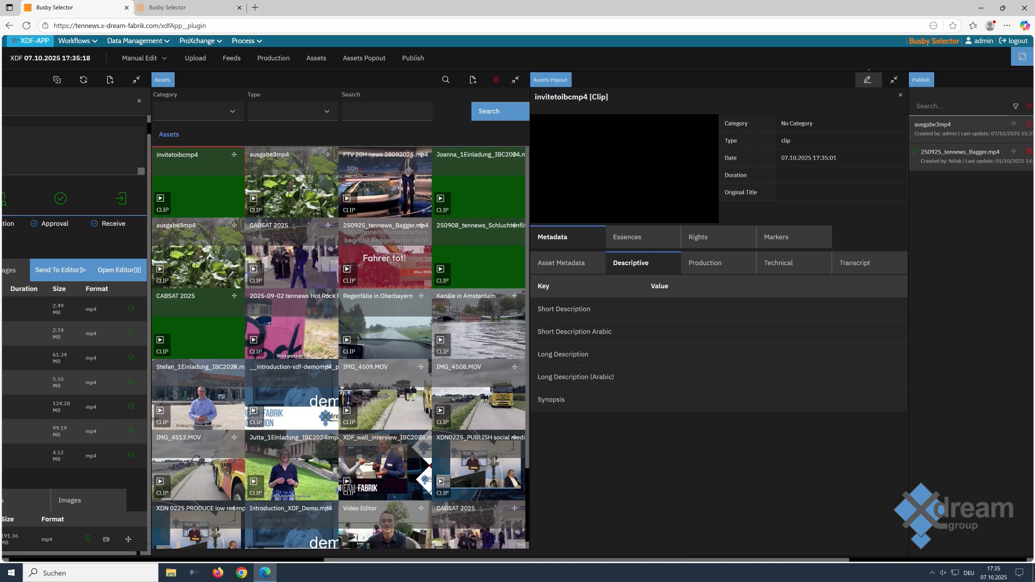
{"action": "left_click", "coordinate": [868, 79]}
{"action": "left_click", "coordinate": [773, 327]}
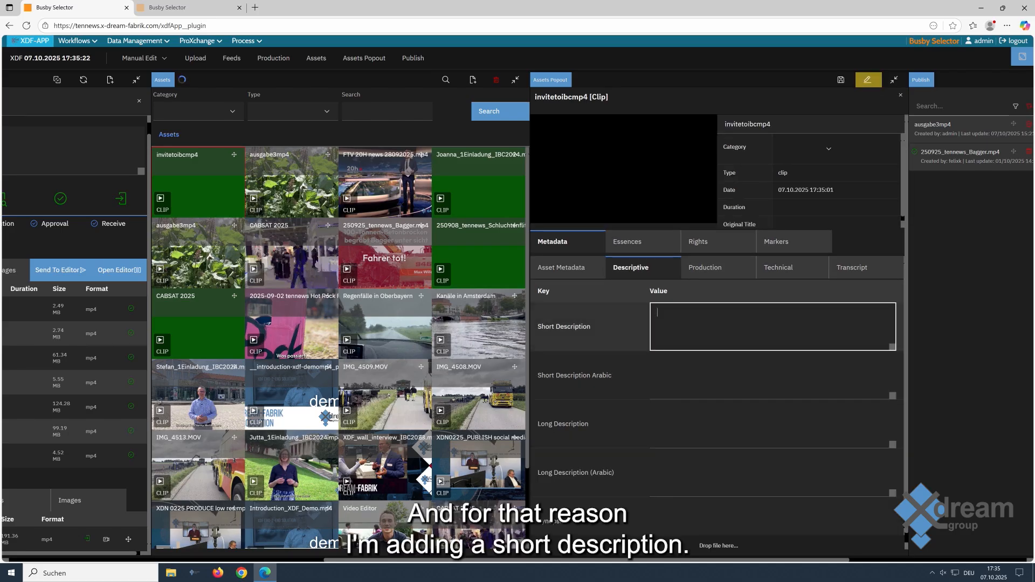
{"action": "type", "text": "x-dream"}
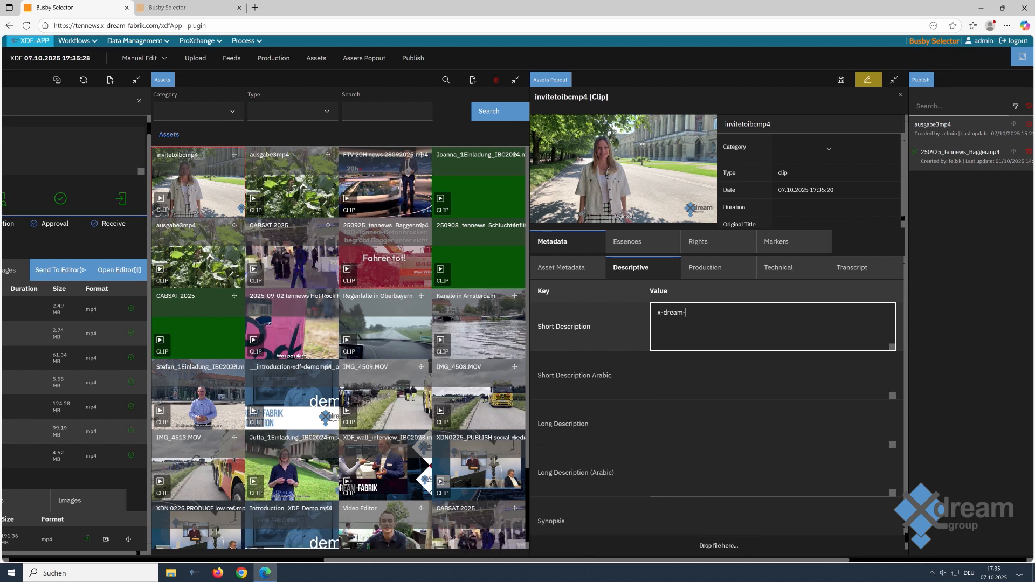
{"action": "type", "text": "-group invites"}
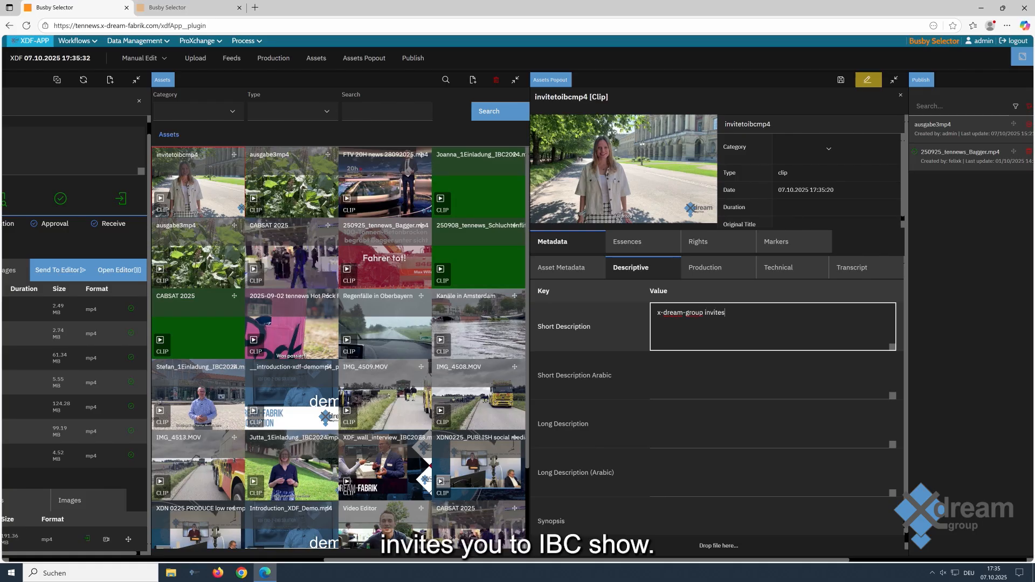
{"action": "type", "text": " you to IBC show!"}
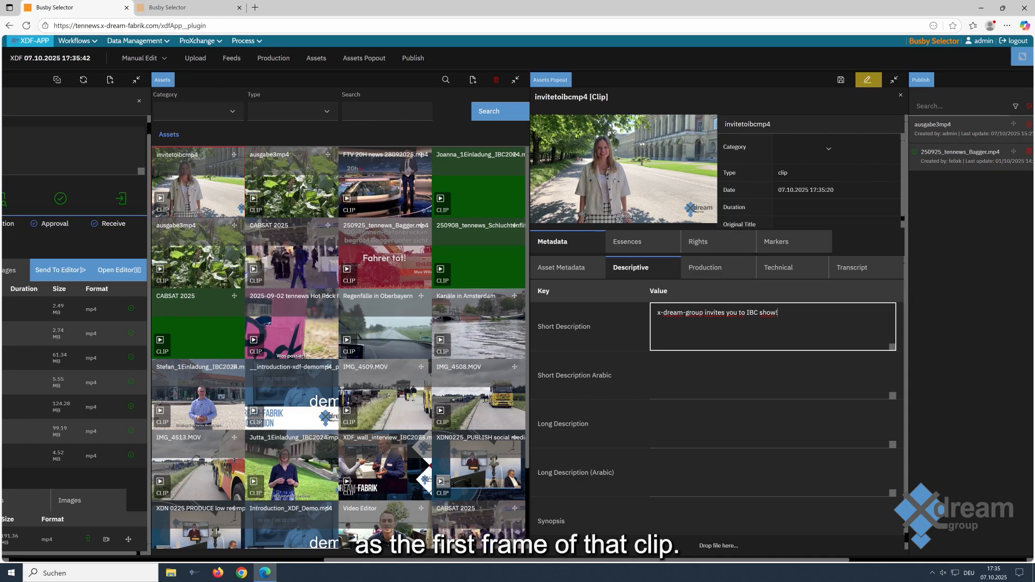
{"action": "left_click", "coordinate": [841, 80]}
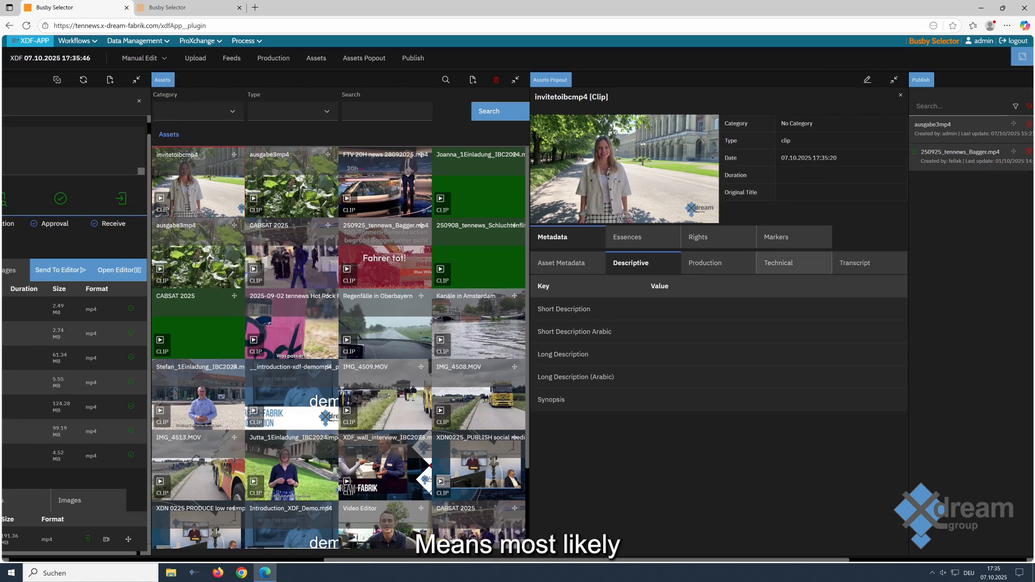
Check the clip's thumbnail image among its essences and generate a 9:16 center crop from the master video __invitetoibcmp4__v2
{"action": "left_click", "coordinate": [642, 238]}
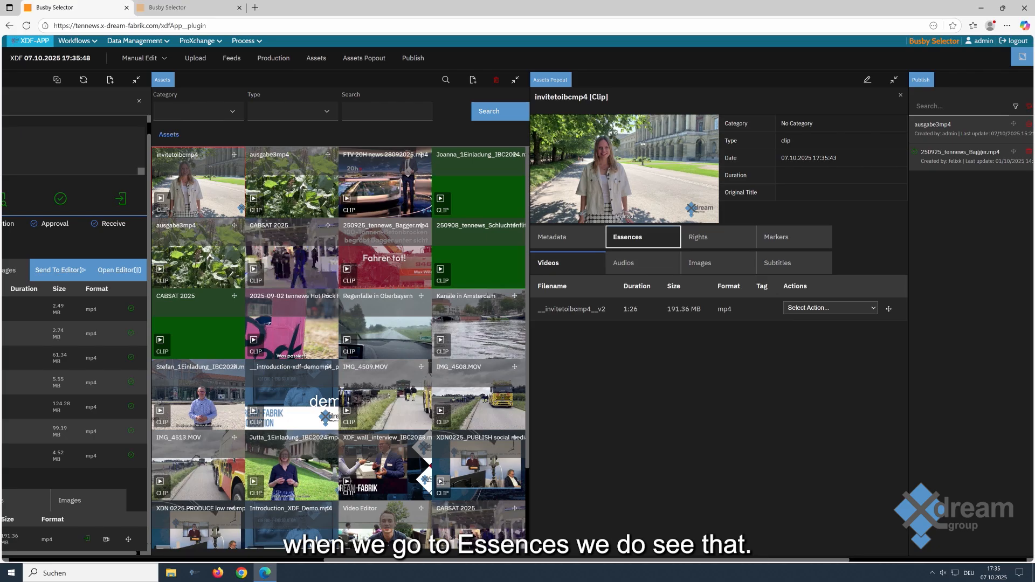
{"action": "left_click", "coordinate": [718, 262]}
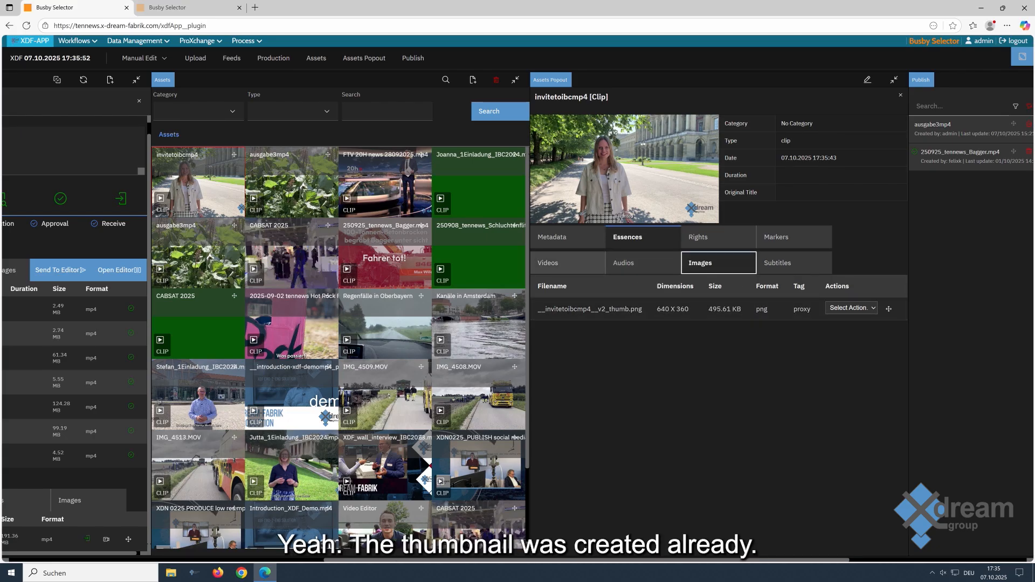
{"action": "left_click", "coordinate": [568, 262]}
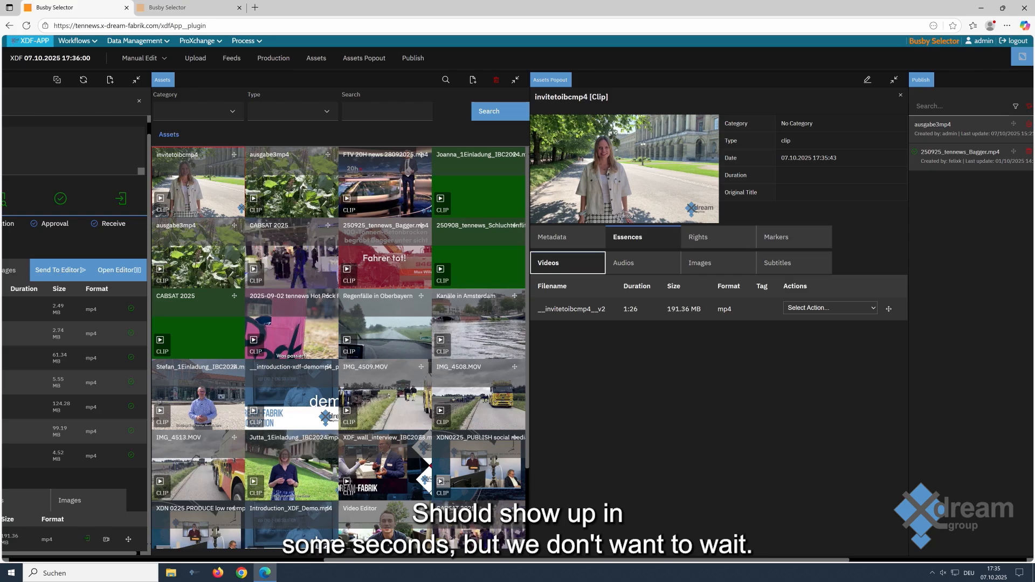
{"action": "left_click", "coordinate": [830, 308]}
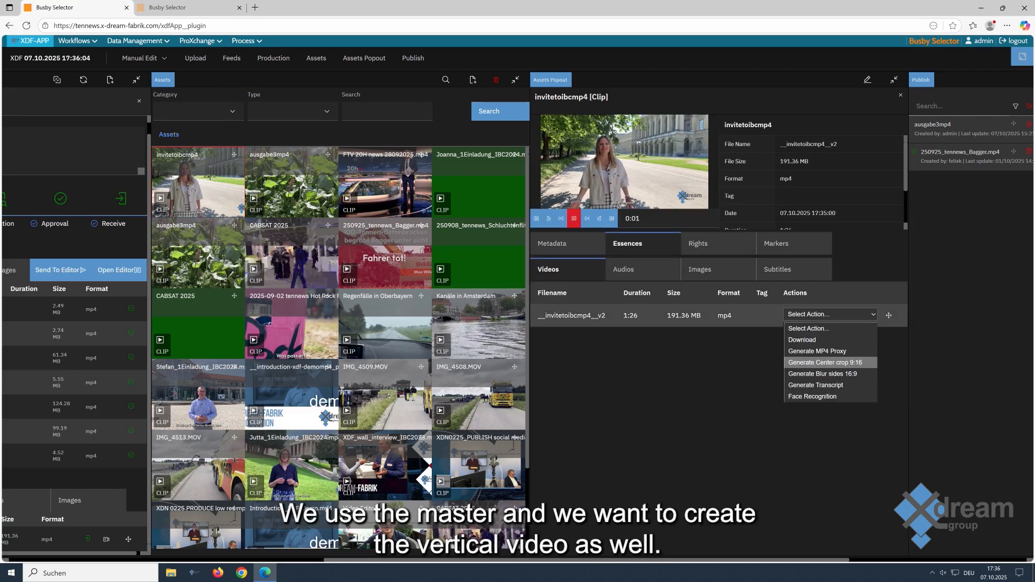
{"action": "left_click", "coordinate": [825, 362]}
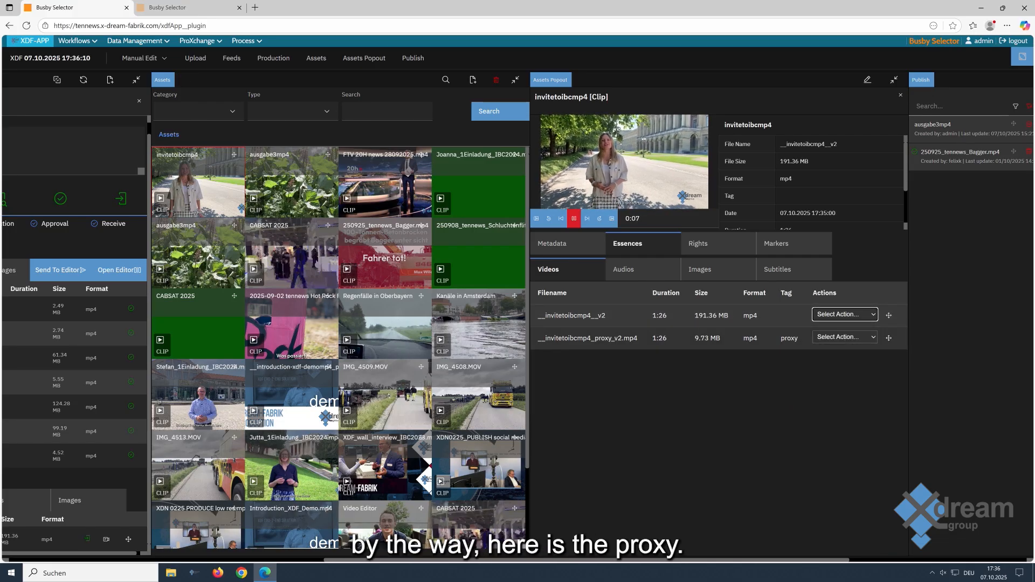
Play the proxy video __invitetoibcmp4_proxy_v2.mp4, examine its technical details and close the clip's details view
{"action": "left_click", "coordinate": [588, 338]}
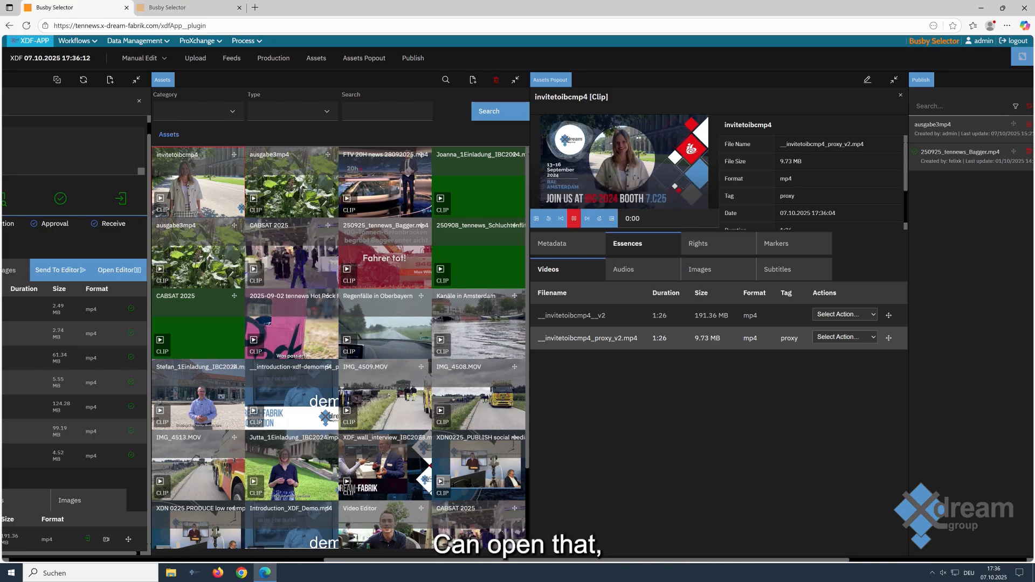
{"action": "scroll", "coordinate": [811, 178], "scroll_direction": "down", "scroll_amount": 1}
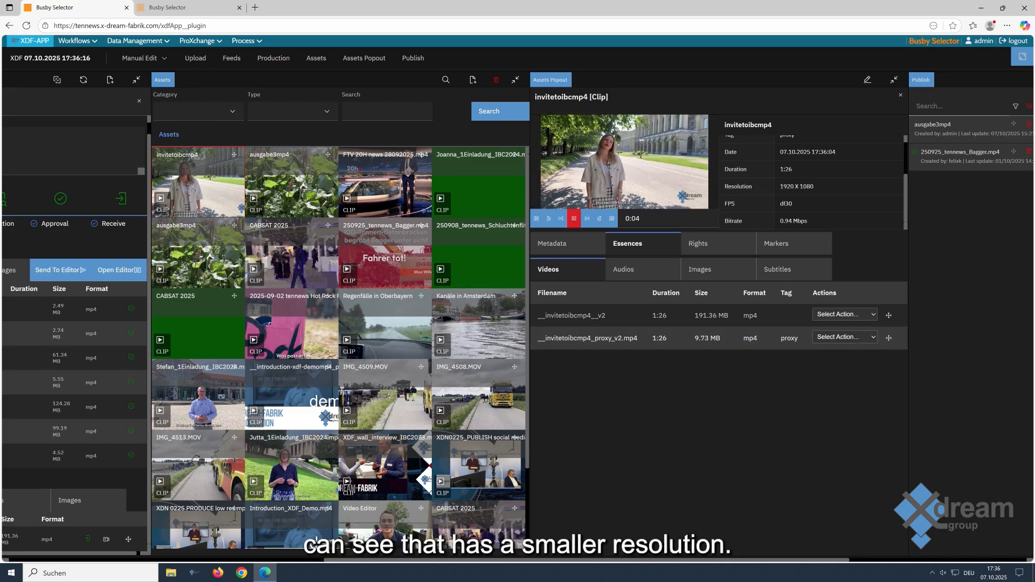
{"action": "scroll", "coordinate": [811, 178], "scroll_direction": "up", "scroll_amount": 1}
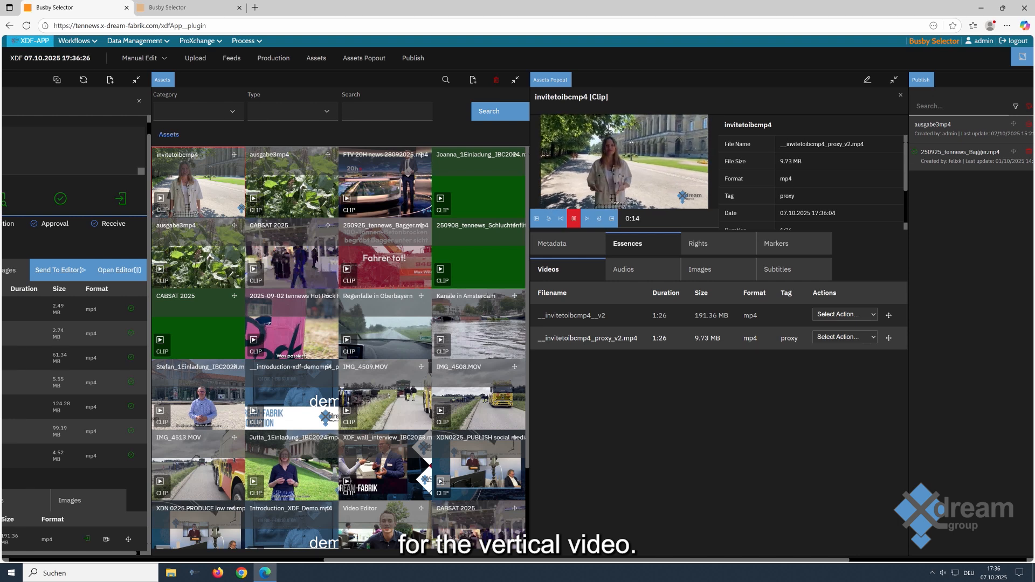
{"action": "scroll", "coordinate": [566, 338], "scroll_direction": "right", "scroll_amount": 6}
{"action": "scroll", "coordinate": [566, 338], "scroll_direction": "left", "scroll_amount": 1}
{"action": "left_click_drag", "start_coordinate": [636, 560], "coordinate": [612, 560]}
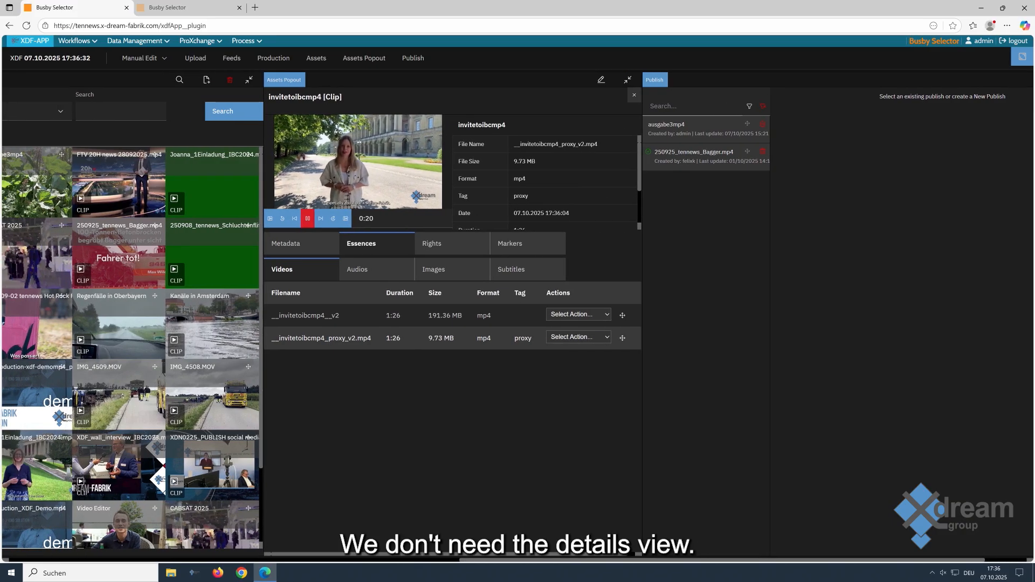
{"action": "left_click", "coordinate": [634, 96]}
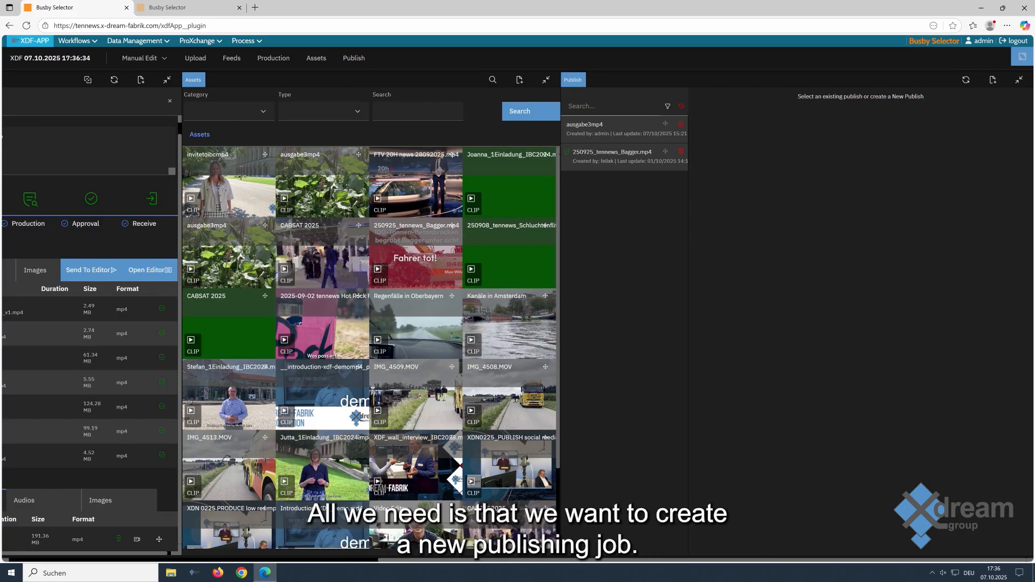
Create a new publishing job and enter "IBC inviation" as its publish name
{"action": "left_click", "coordinate": [993, 80]}
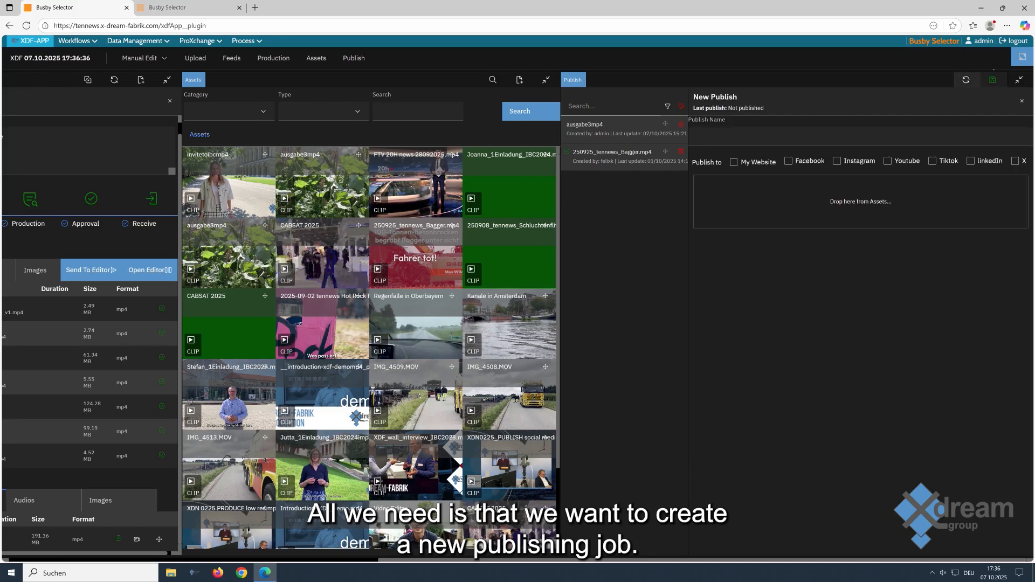
{"action": "left_click", "coordinate": [809, 136]}
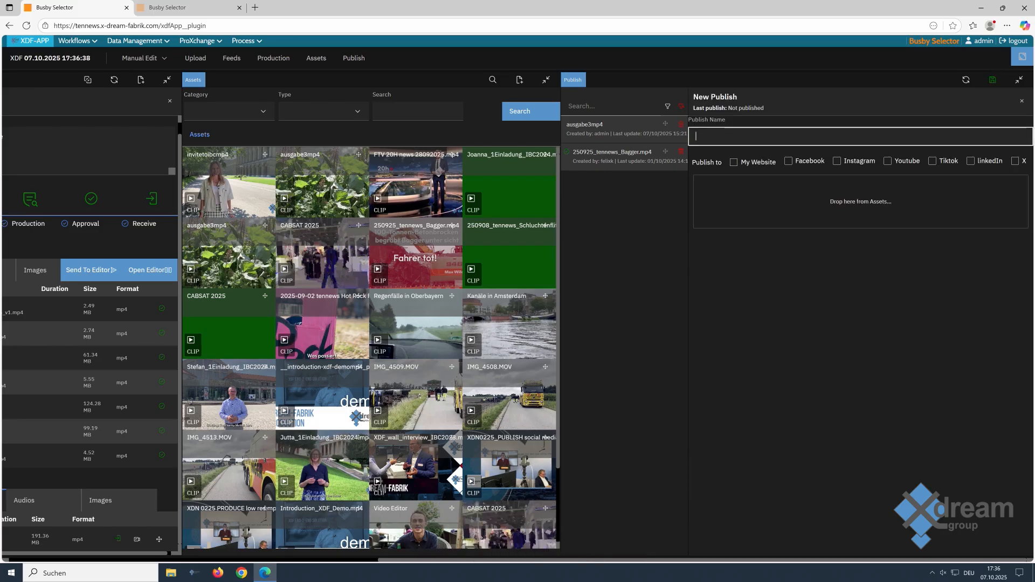
{"action": "type", "text": "IB"}
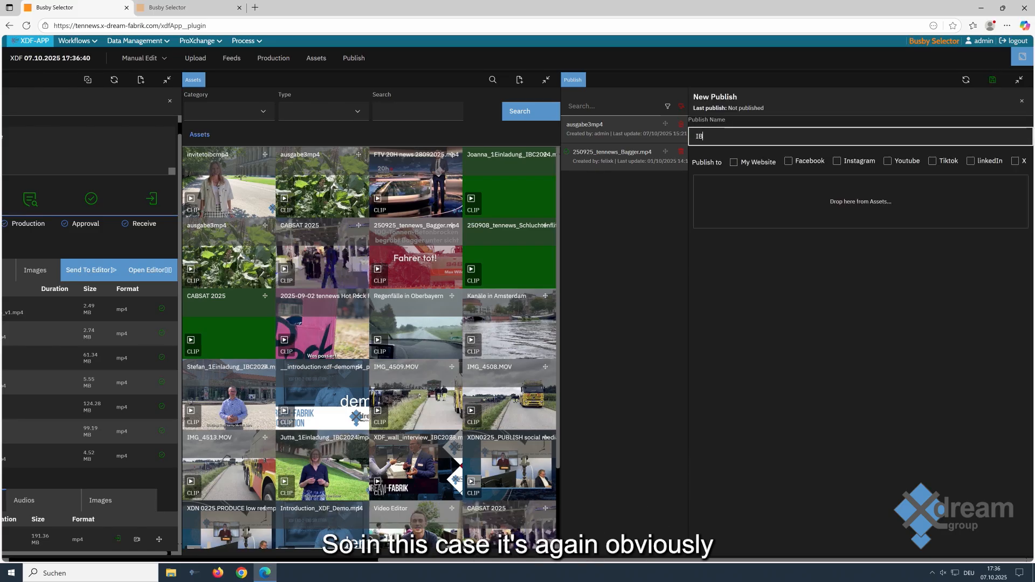
{"action": "type", "text": "C inviaton"}
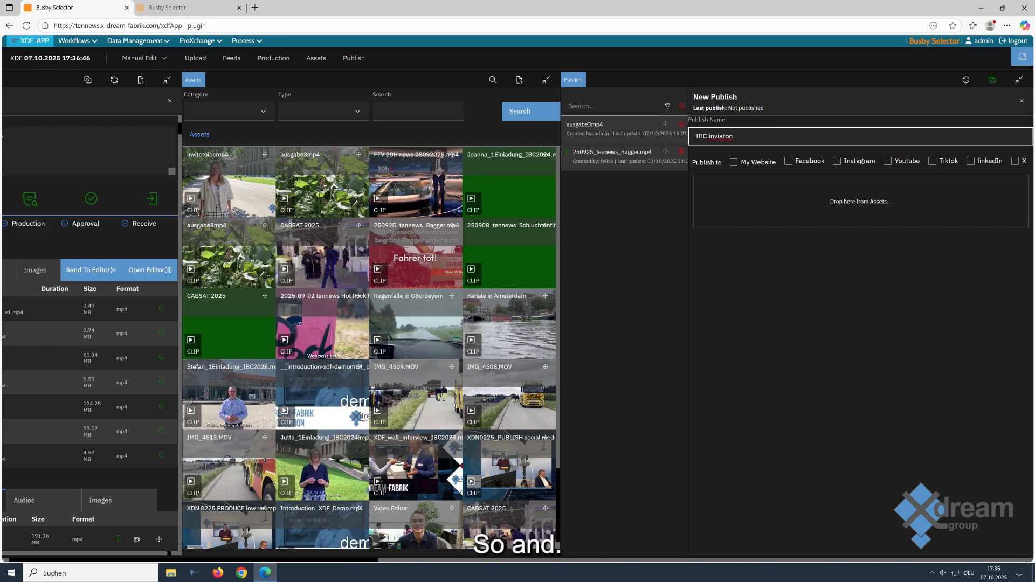
{"action": "key", "text": "BackSpace"}
{"action": "key", "text": "BackSpace"}
{"action": "type", "text": "o"}
{"action": "key", "text": "BackSpace"}
{"action": "type", "text": "ion"}
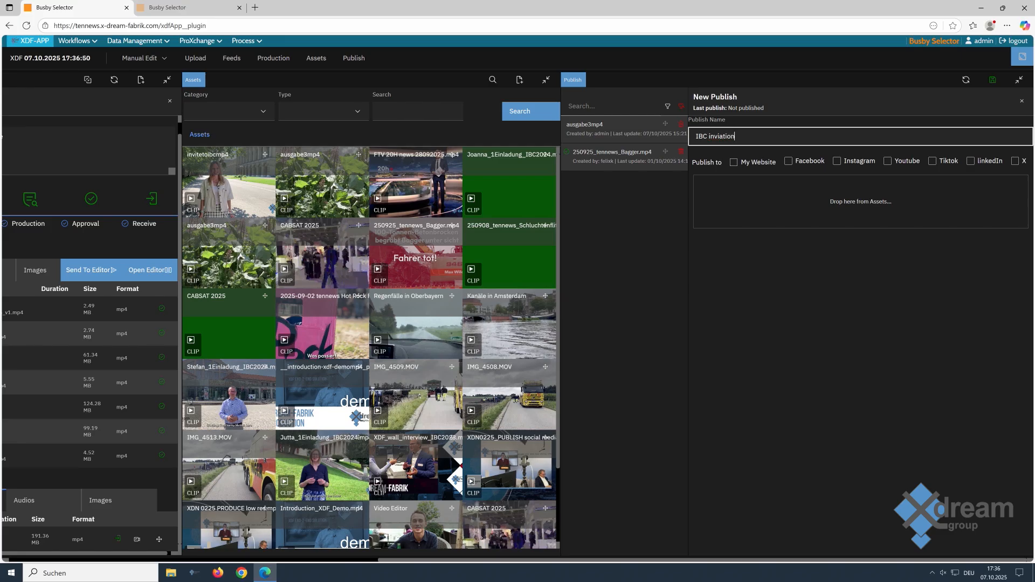
Select My Website, Youtube and linkedIn as the publishing targets
{"action": "left_click", "coordinate": [734, 162]}
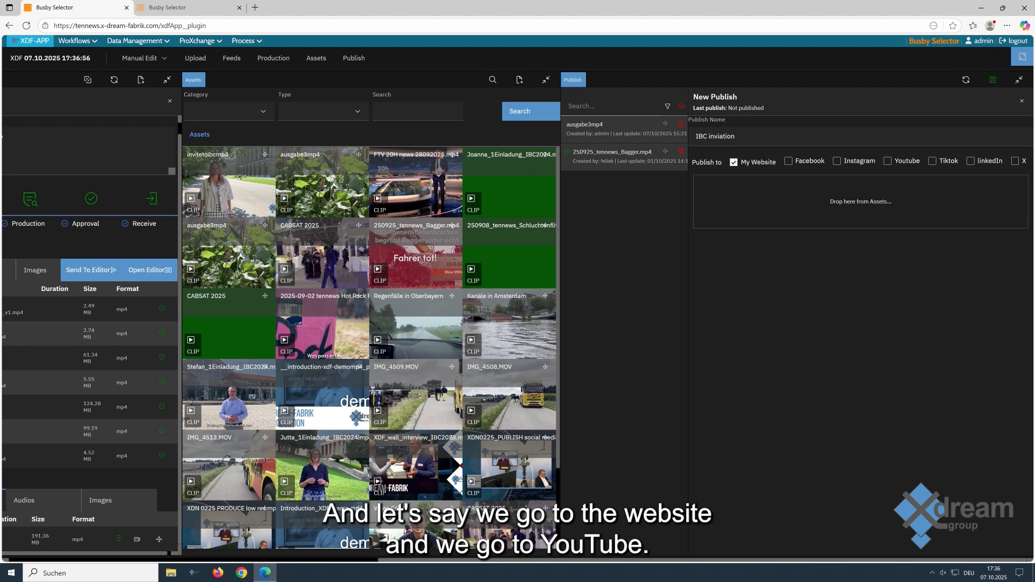
{"action": "left_click", "coordinate": [887, 161]}
{"action": "left_click", "coordinate": [971, 161]}
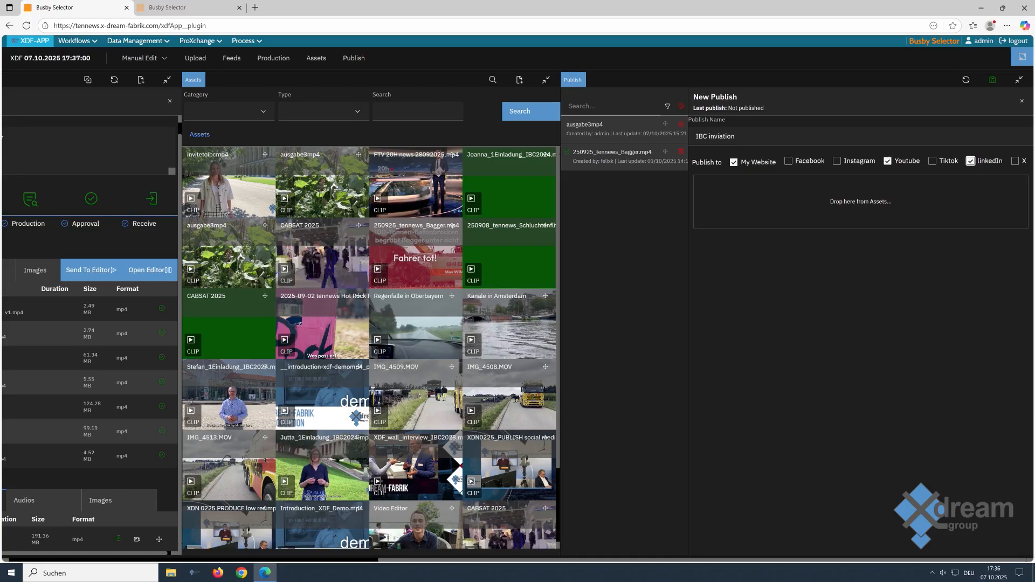
Add the invitetoibcmp4 asset to the publishing job, choose the proxy tag for its video and save the job
{"action": "left_click_drag", "start_coordinate": [264, 154], "coordinate": [694, 201]}
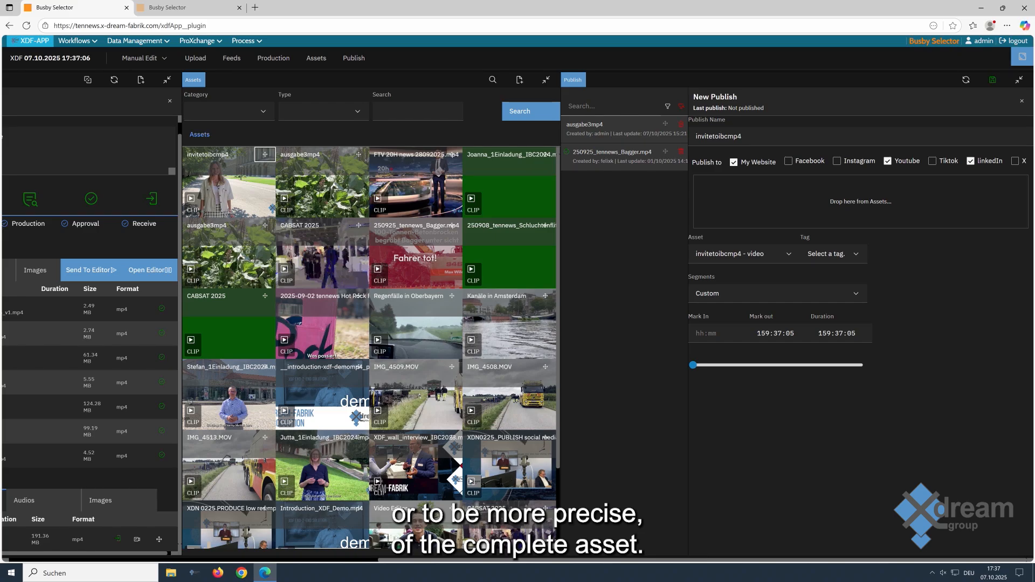
{"action": "left_click", "coordinate": [830, 253]}
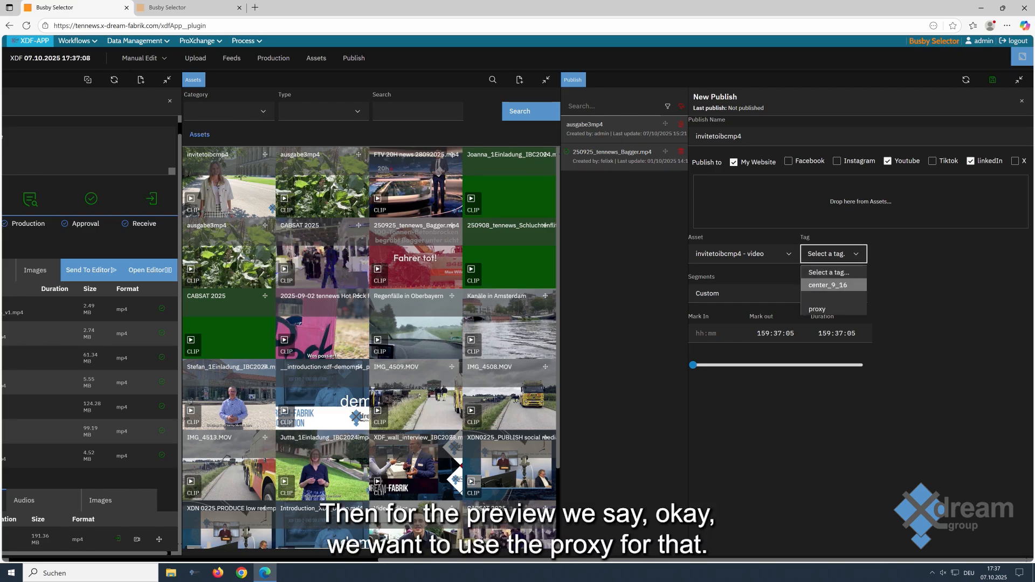
{"action": "left_click", "coordinate": [818, 309]}
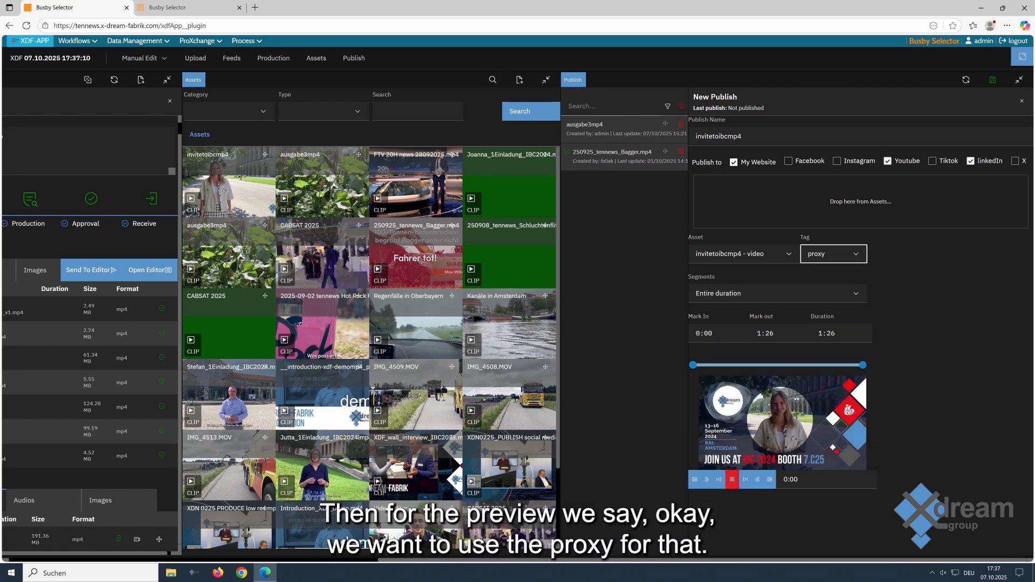
{"action": "left_click", "coordinate": [833, 253]}
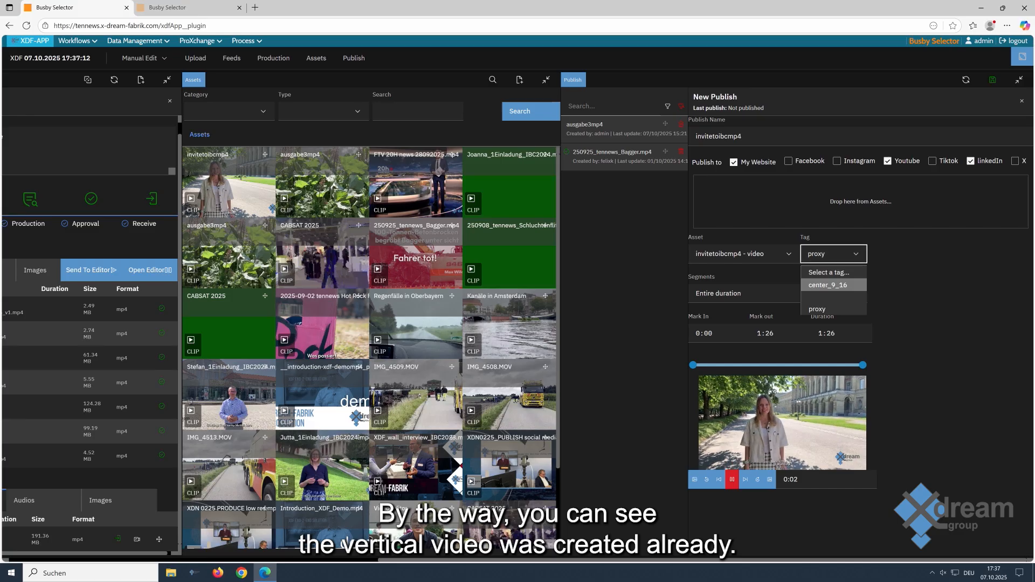
{"action": "left_click", "coordinate": [833, 255]}
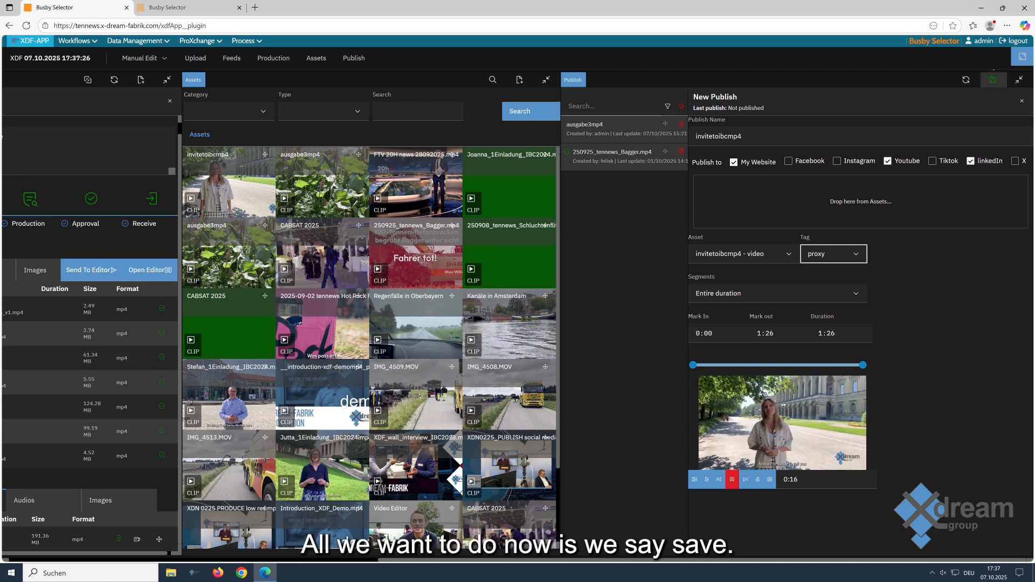
{"action": "left_click", "coordinate": [992, 80]}
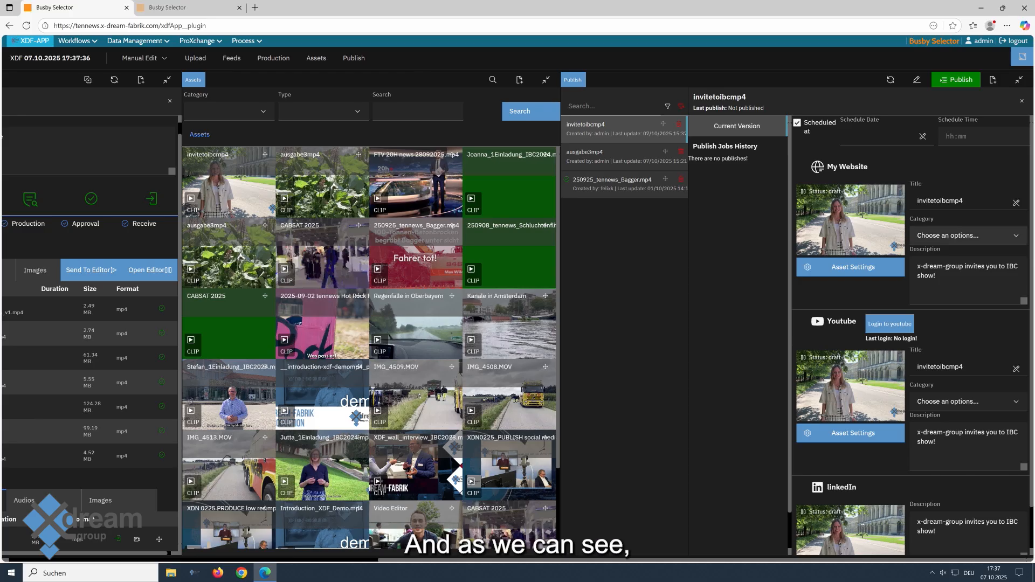
Try to set the Youtube category to News & Politics and the My Website category to News
{"action": "left_click_drag", "start_coordinate": [936, 276], "coordinate": [902, 266]}
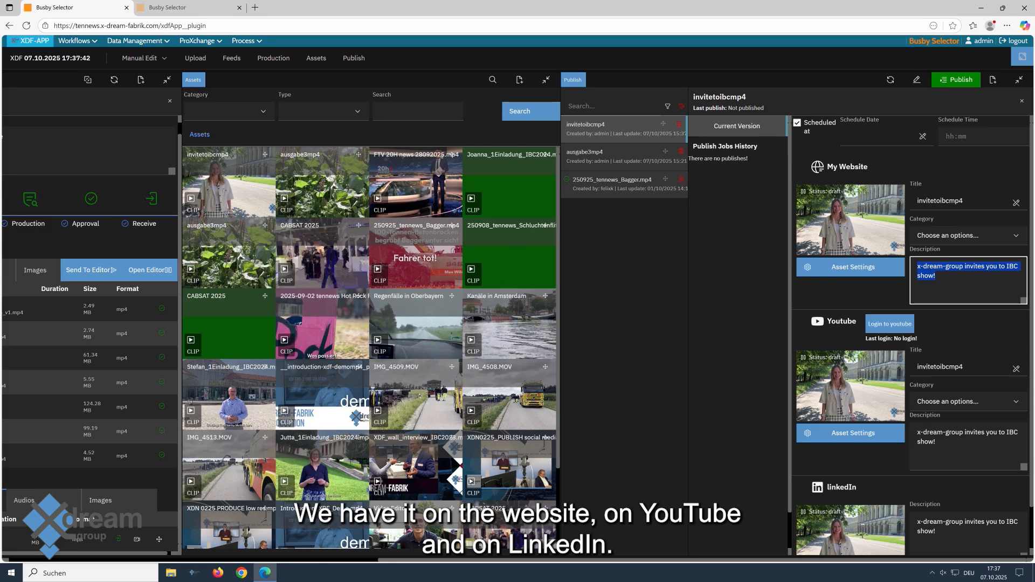
{"action": "scroll", "coordinate": [913, 335], "scroll_direction": "down", "scroll_amount": 1}
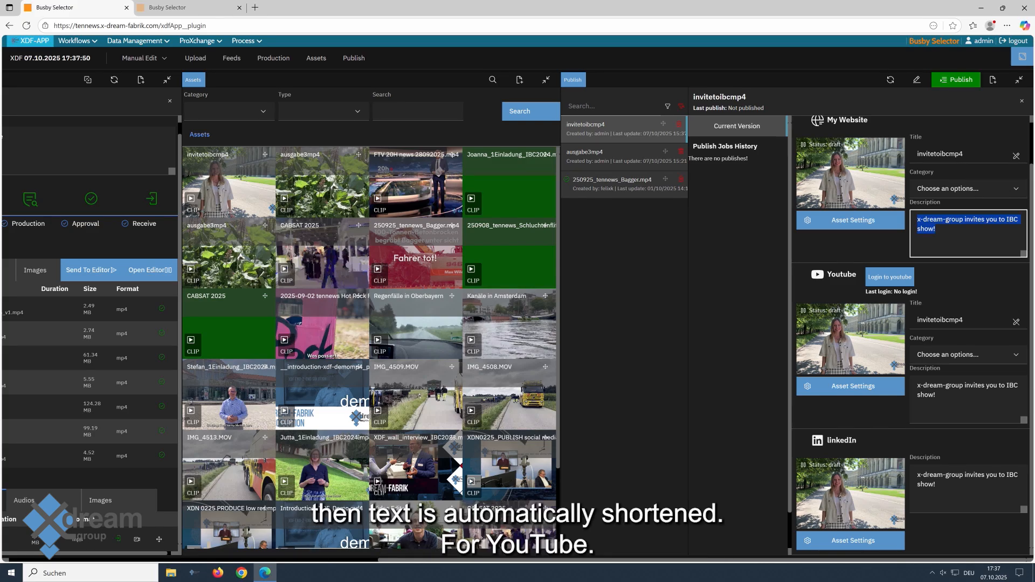
{"action": "left_click", "coordinate": [965, 355]}
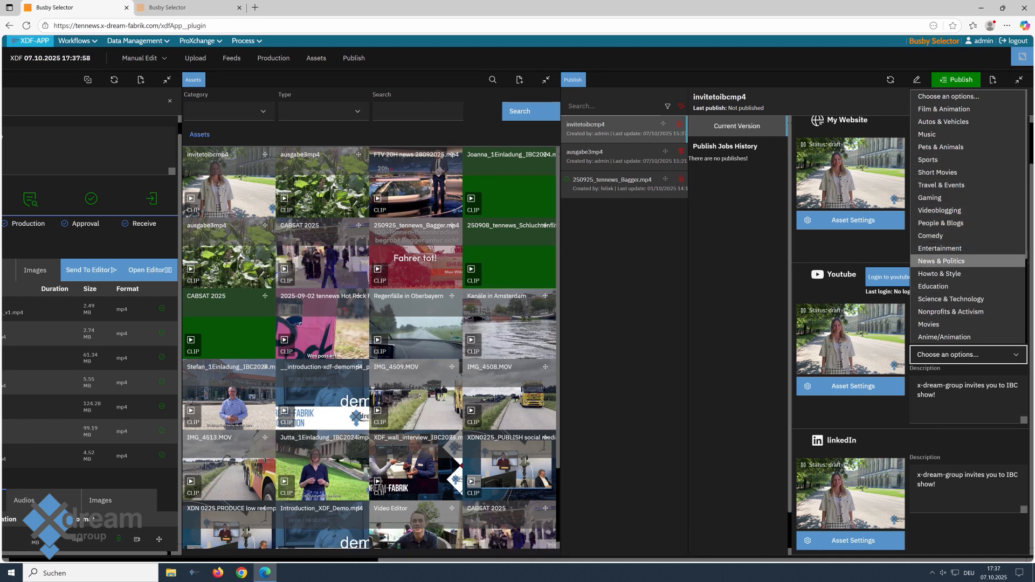
{"action": "left_click", "coordinate": [942, 261]}
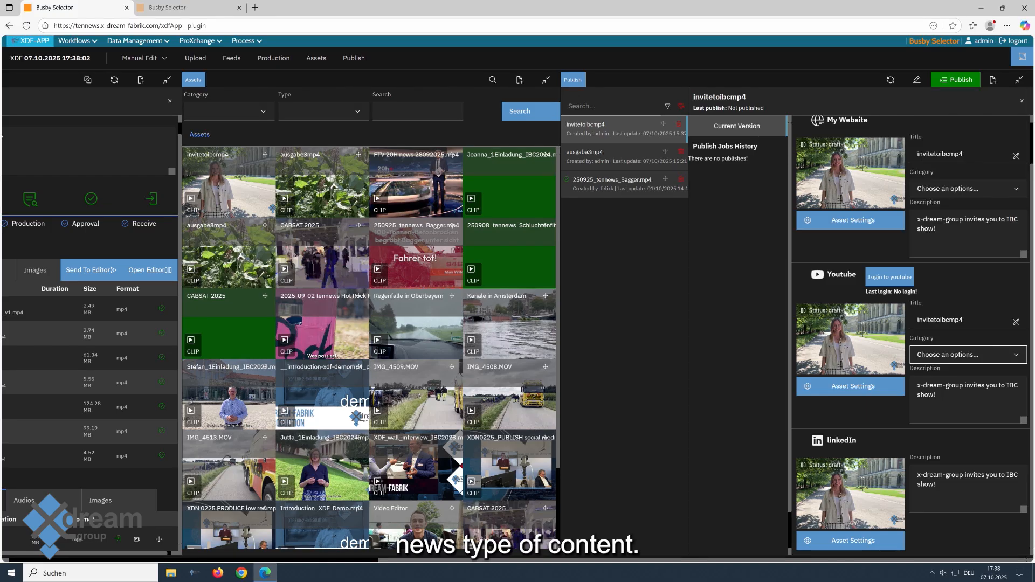
{"action": "left_click", "coordinate": [968, 189]}
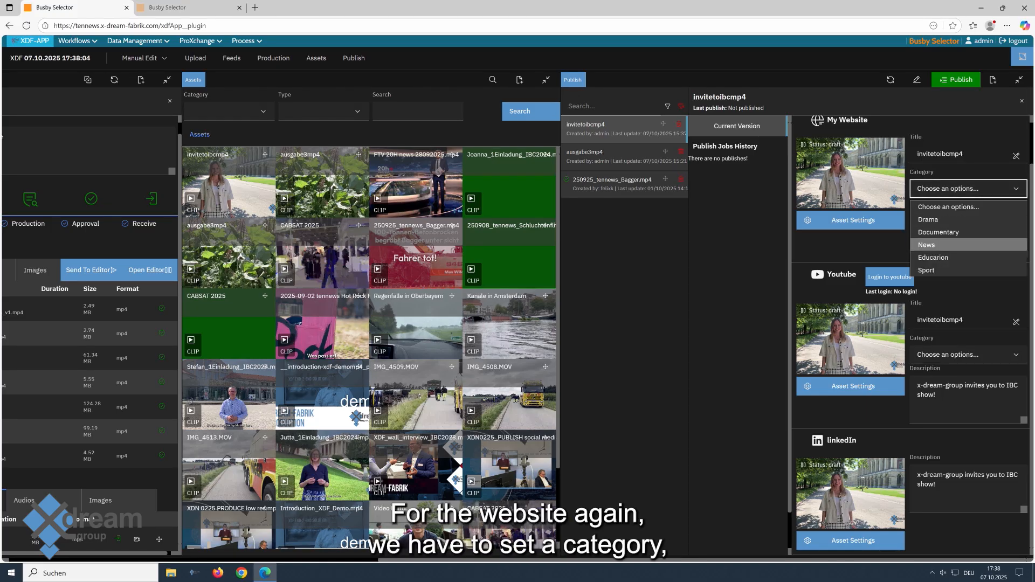
{"action": "left_click", "coordinate": [941, 245]}
{"action": "scroll", "coordinate": [941, 248], "scroll_direction": "up", "scroll_amount": 1}
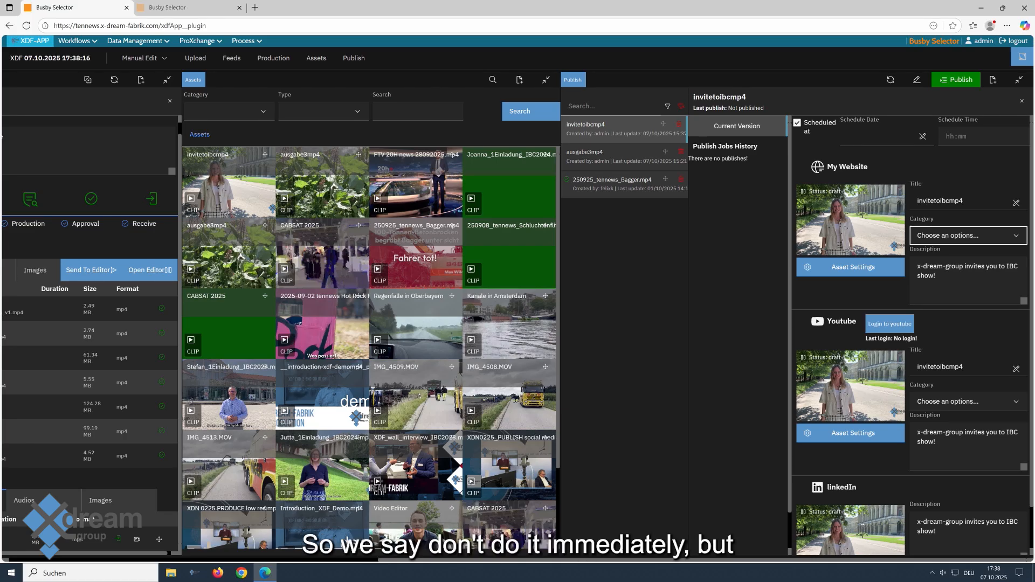
Edit the invitetoibcmp4 publishing job to schedule it for 07.10.2025 at 19:00 and save the job
{"action": "left_click", "coordinate": [917, 80]}
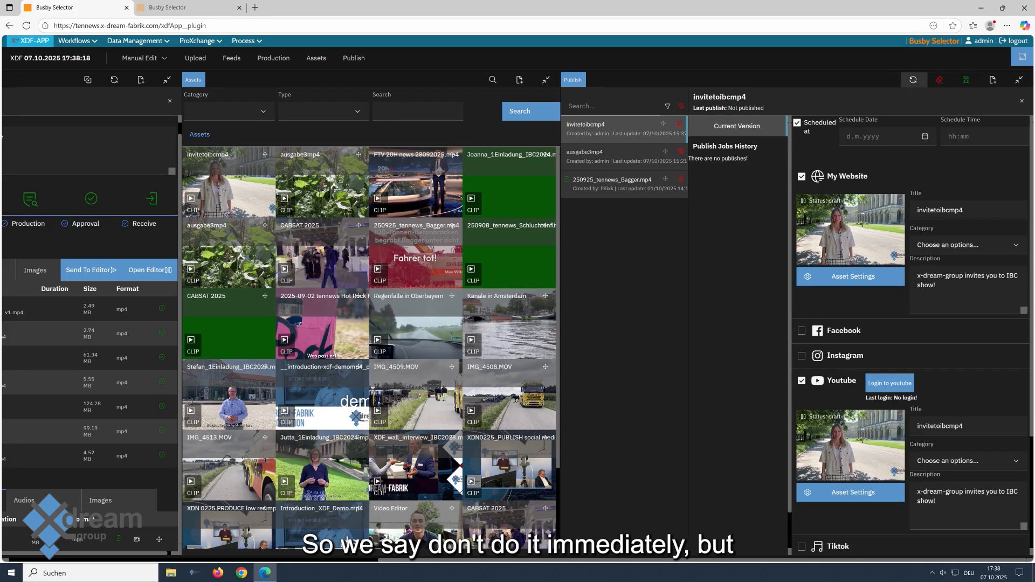
{"action": "left_click", "coordinate": [888, 137]}
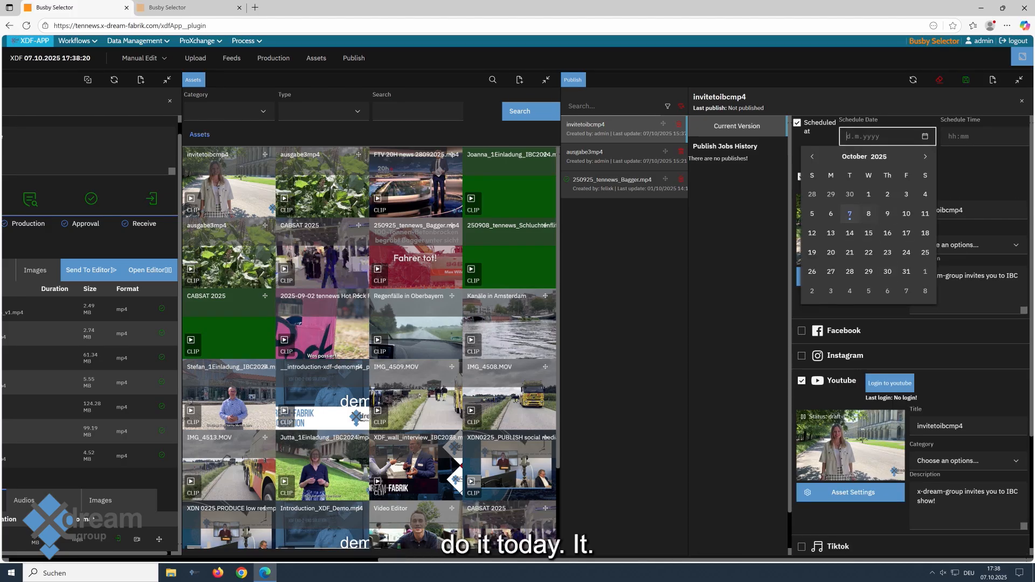
{"action": "left_click", "coordinate": [849, 213]}
{"action": "left_click", "coordinate": [971, 137]}
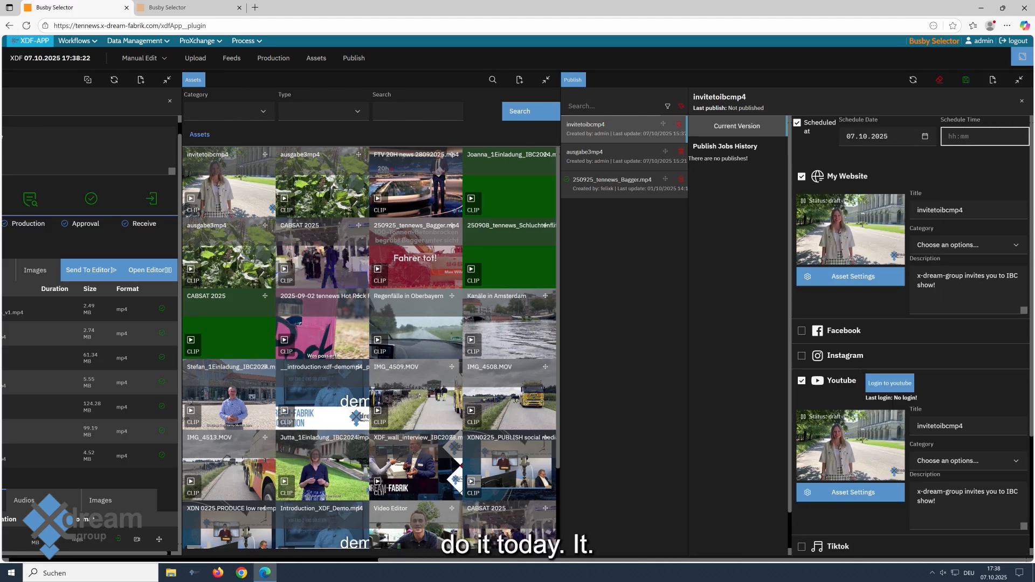
{"action": "type", "text": "19"}
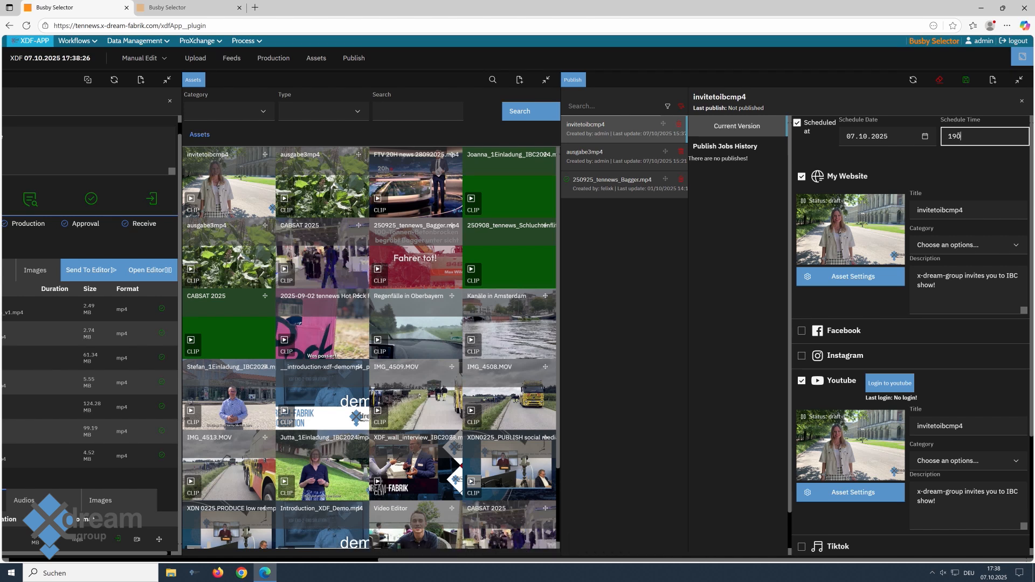
{"action": "type", "text": ":"}
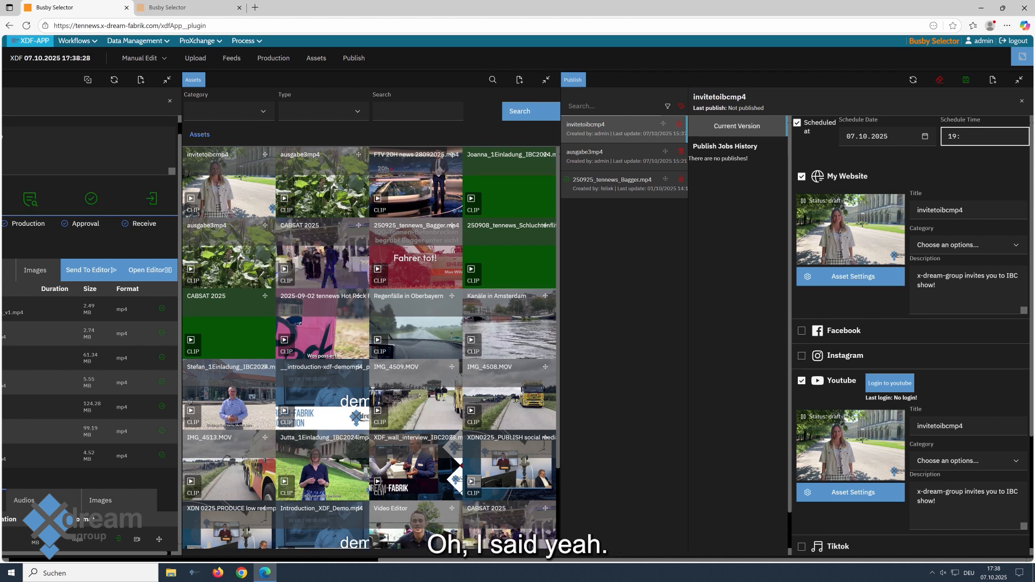
{"action": "type", "text": "00"}
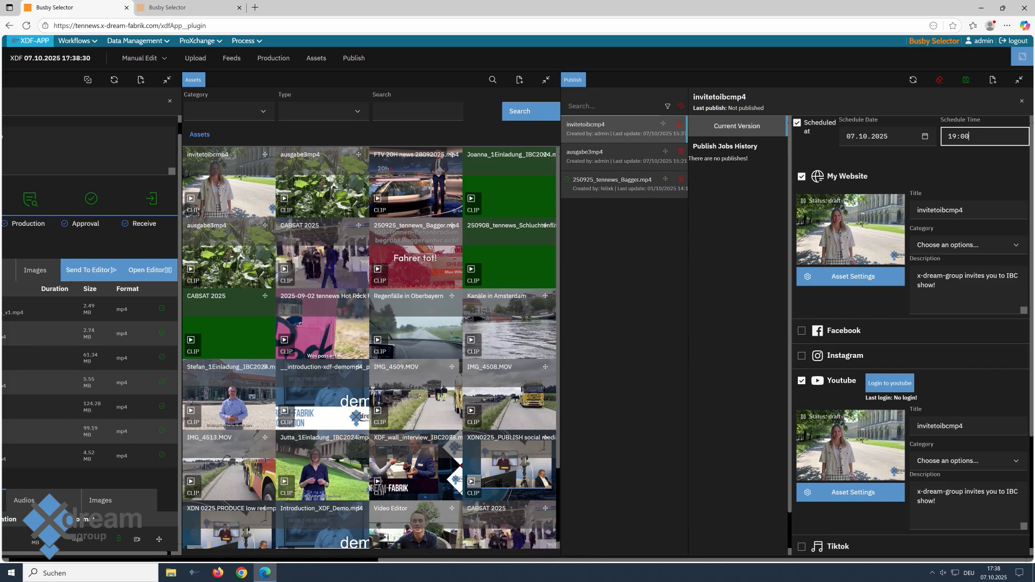
{"action": "left_click", "coordinate": [966, 79]}
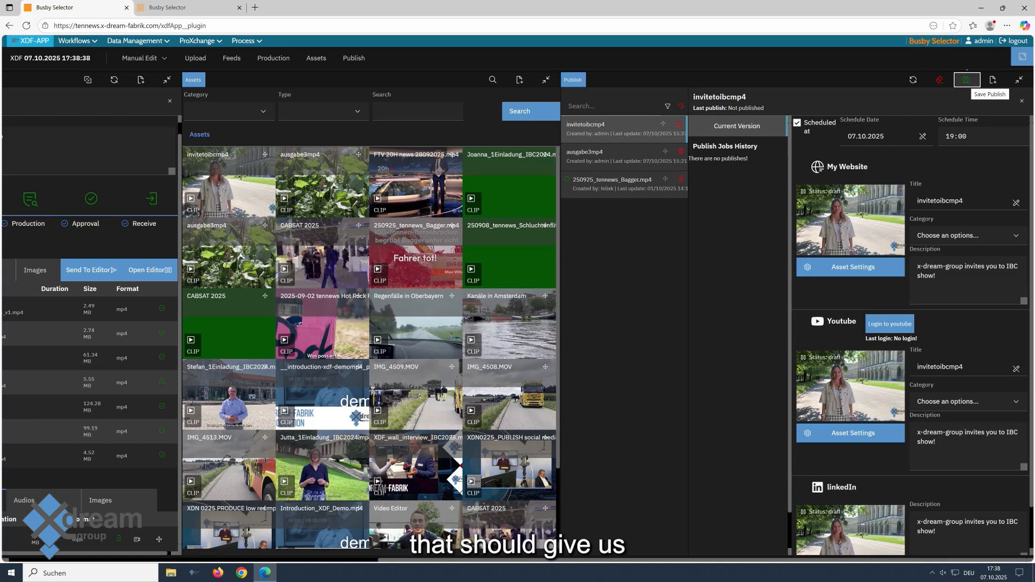
{"action": "left_click", "coordinate": [966, 80]}
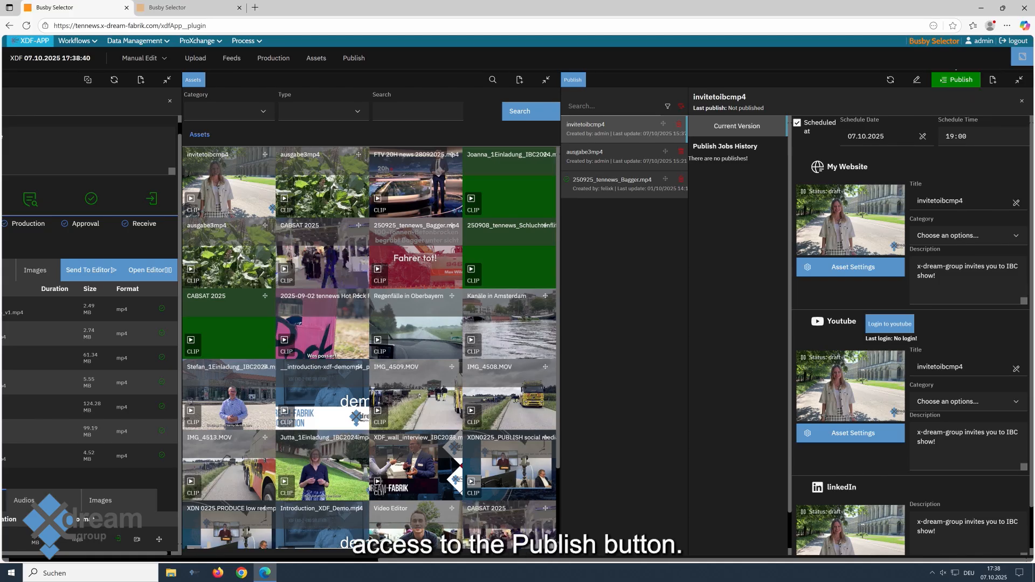